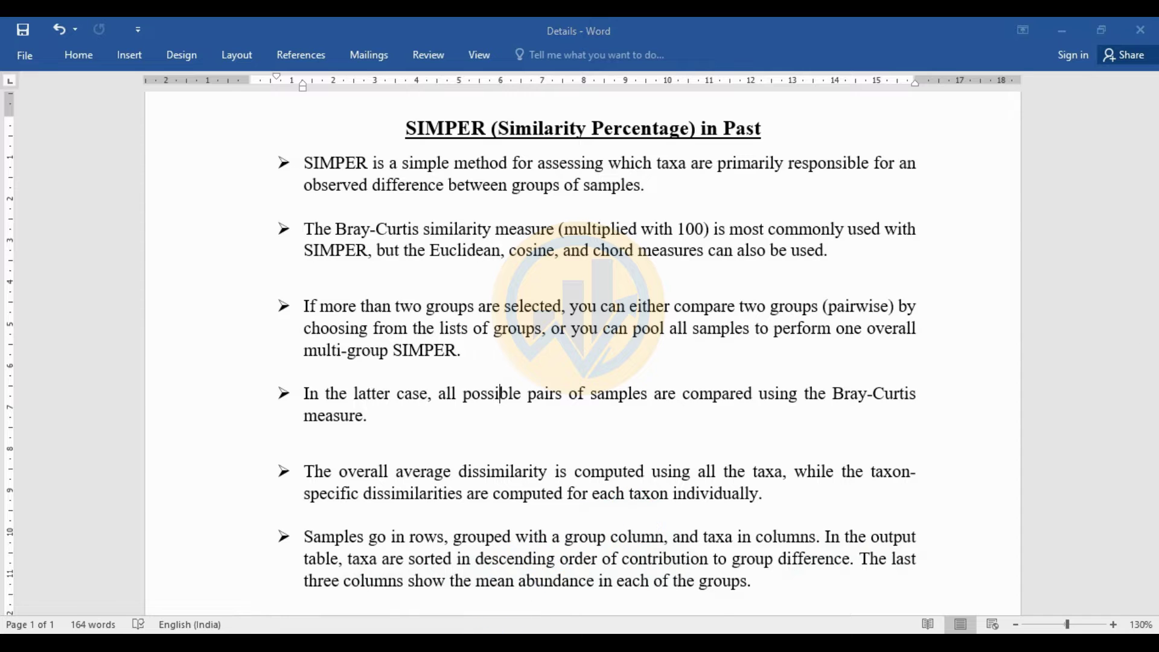
Switch to the Database workbook in Excel and examine the sample numbers, location groups and species columns of the SIMPER sheet.
left_click(498, 632)
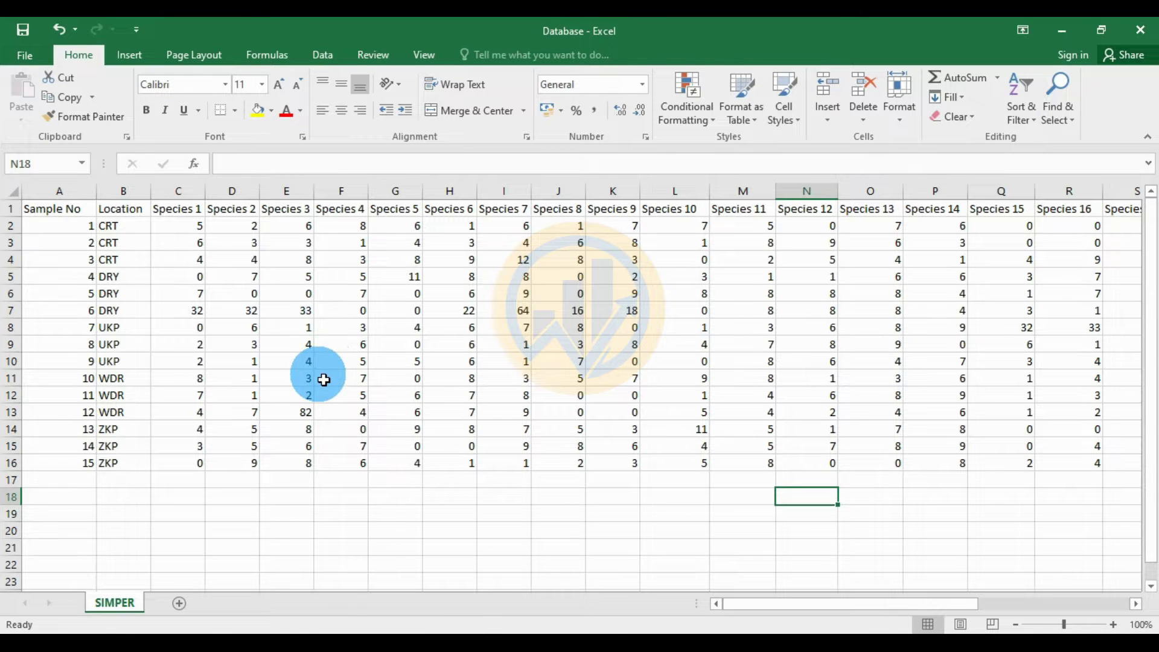
scroll(320, 377, "down", 20)
scroll(295, 346, "up", 8)
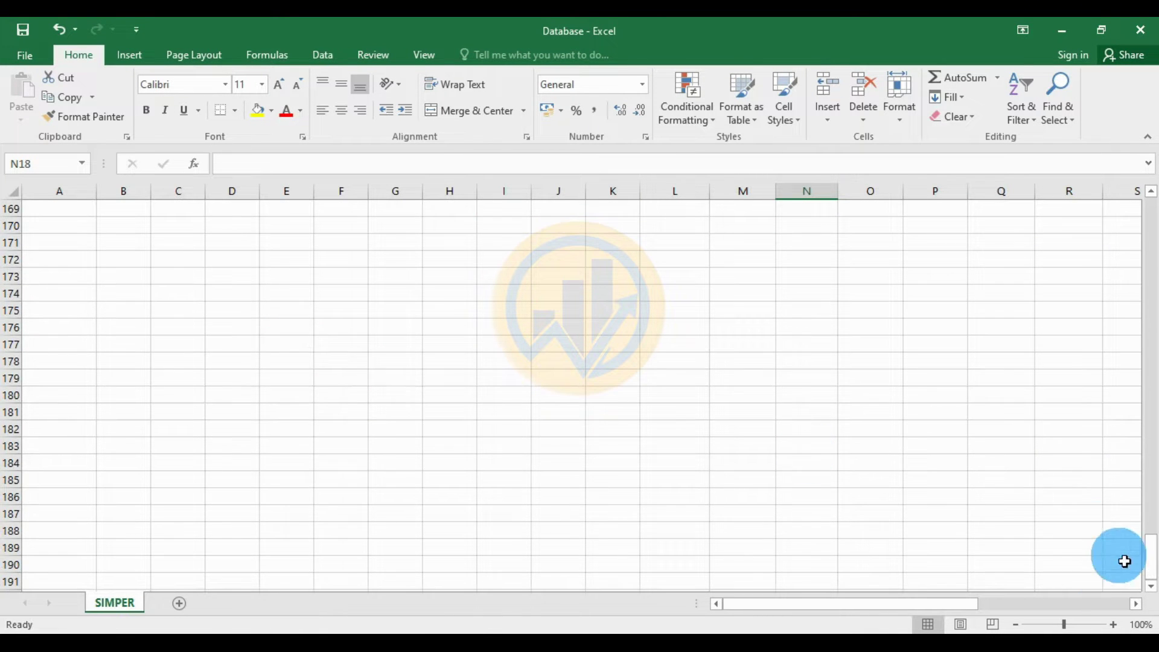
left_click_drag(1151, 567, 1151, 202)
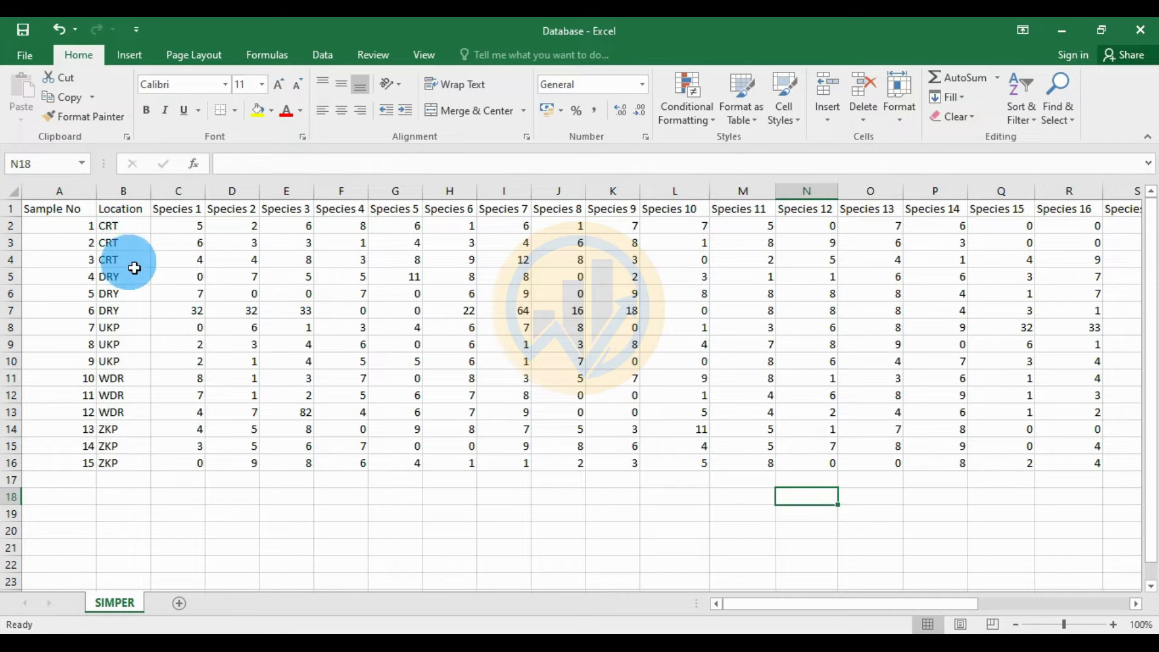
left_click_drag(140, 285, 139, 315)
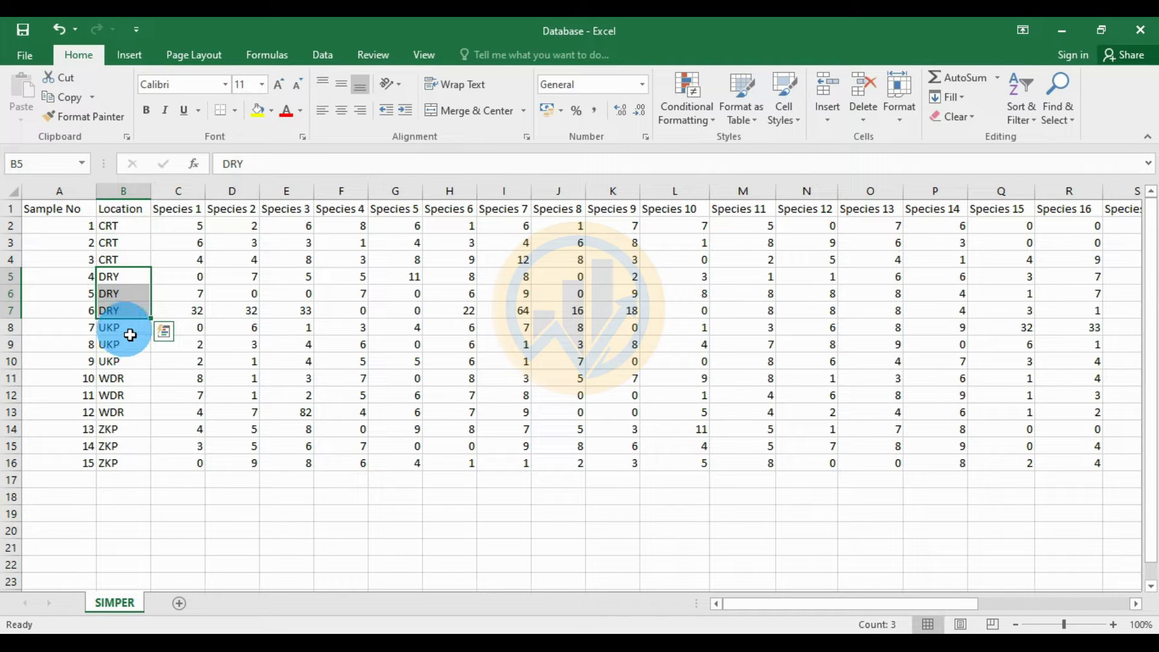
left_click_drag(134, 331, 132, 463)
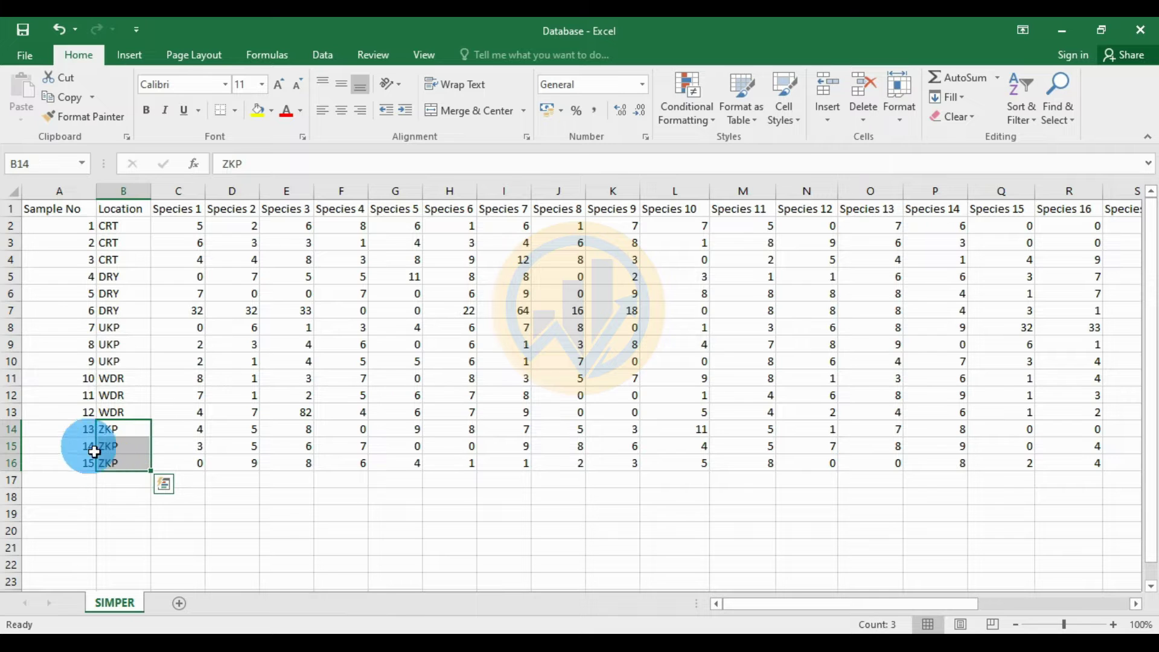
left_click_drag(742, 611, 640, 602)
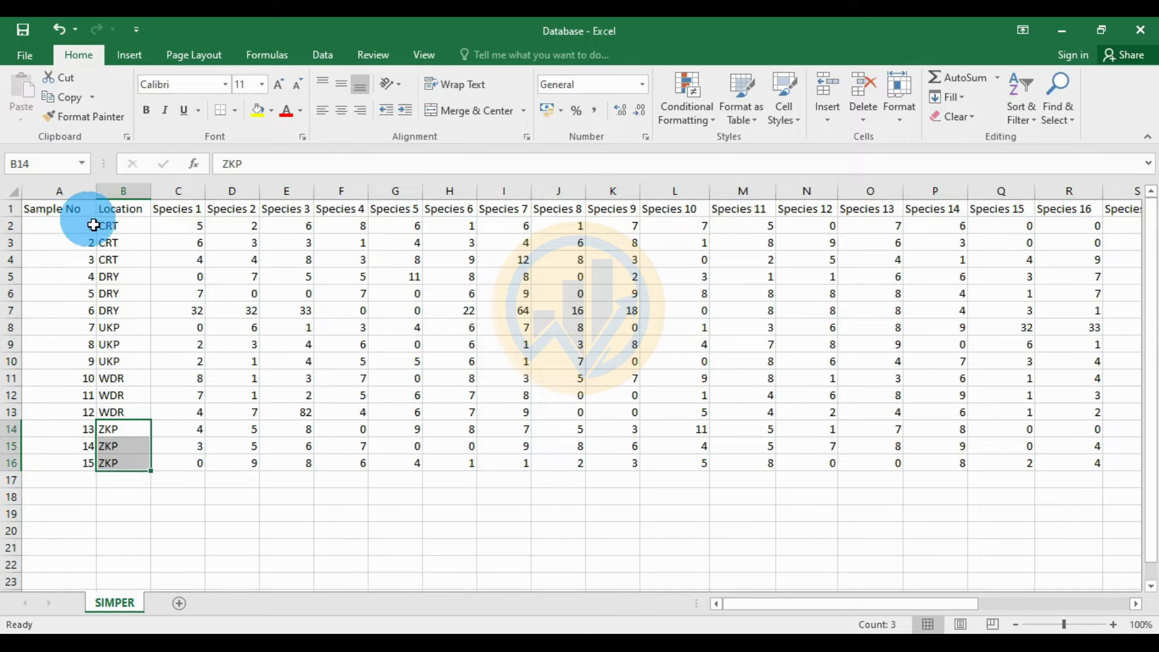
Copy the whole data table, headers included, from Sample No through Species 25 down to sample 15.
mouse_move(80, 214)
left_mouse_down()
mouse_move(96, 357)
mouse_move(160, 458)
mouse_move(742, 474)
mouse_move(1155, 466)
mouse_move(1053, 468)
left_mouse_up()
right_click(1038, 462)
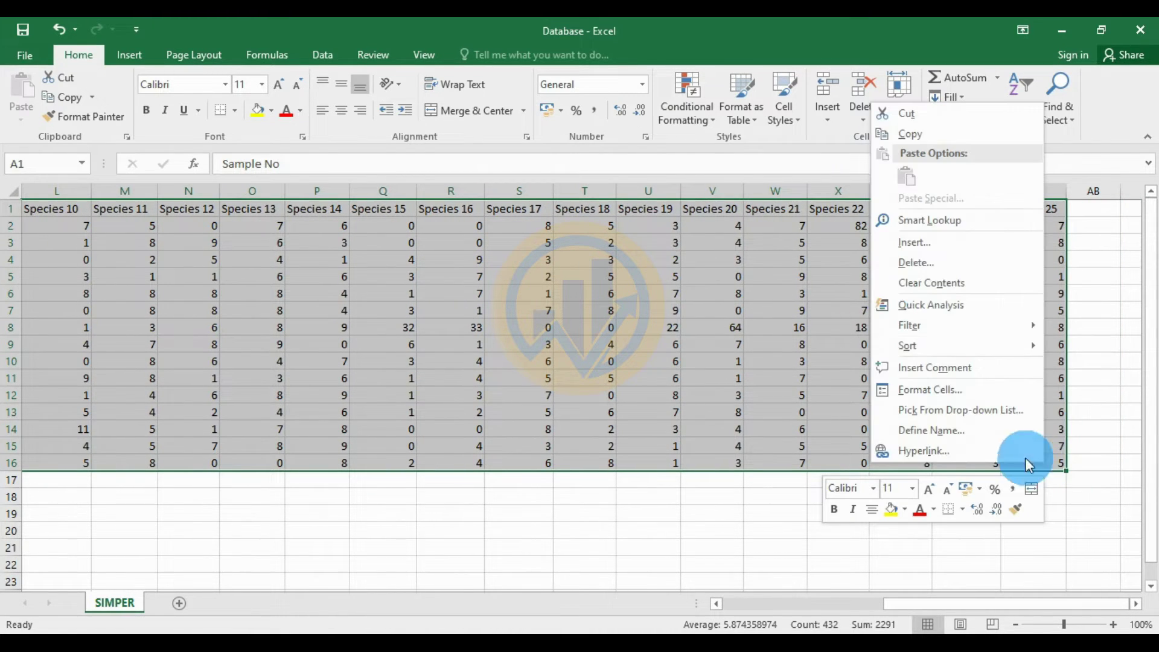
left_click(915, 134)
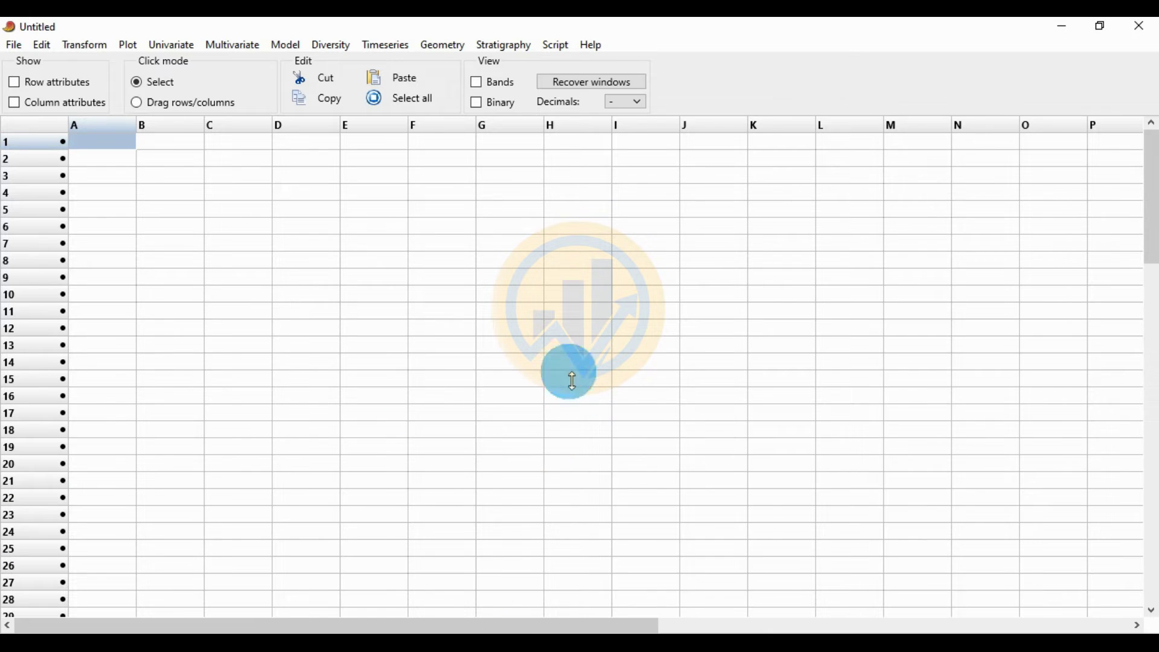
In Past, show the row and column attributes and paste the copied table starting at the Name row of the Name column.
left_click(14, 84)
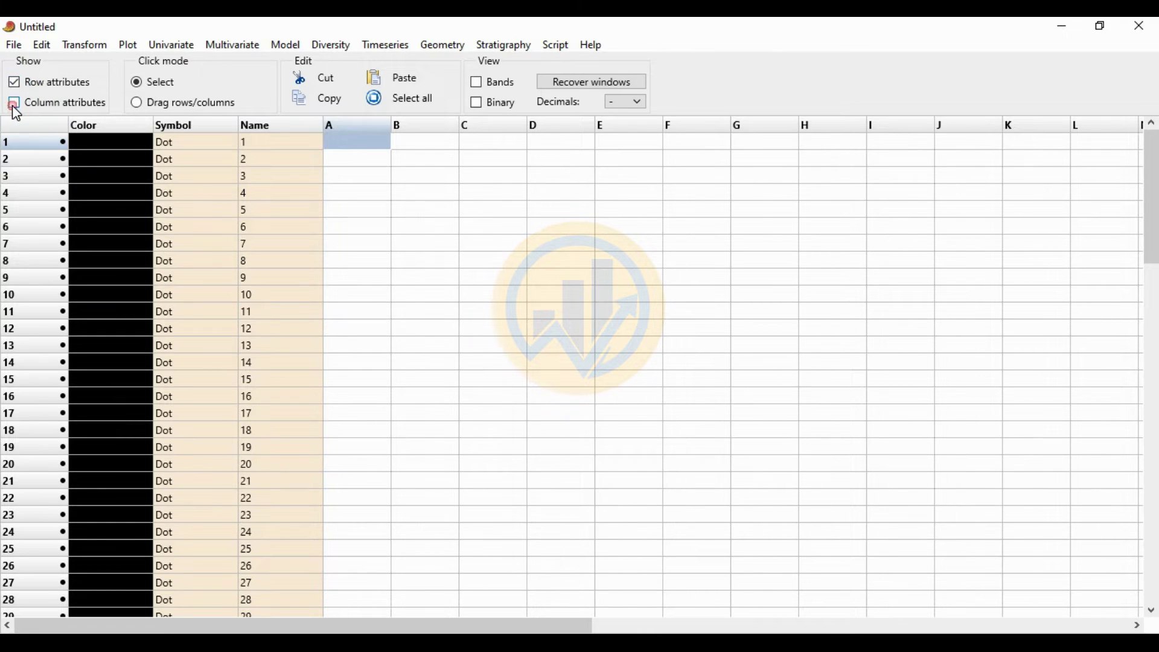
left_click(14, 104)
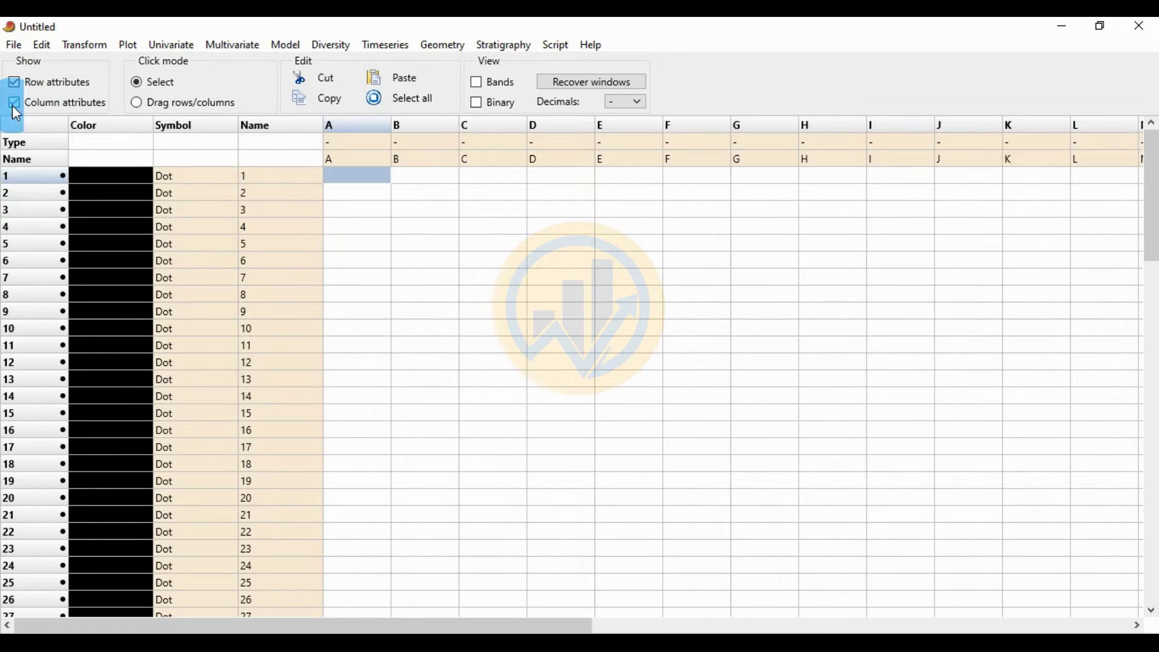
left_click(273, 158)
left_click(395, 81)
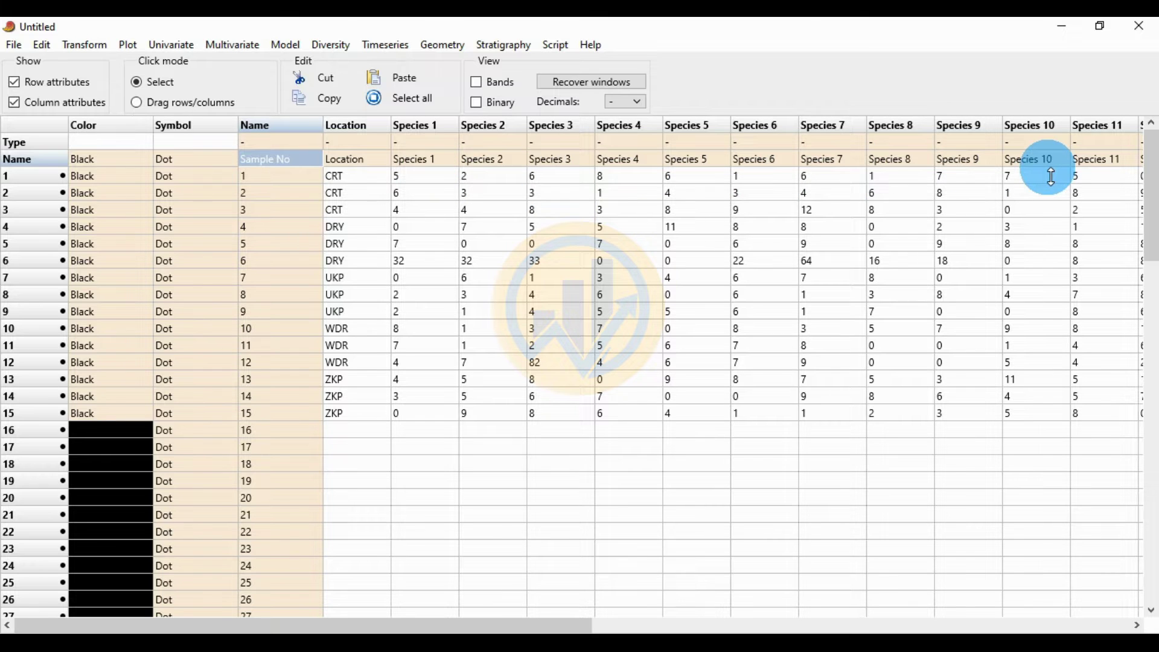
Set the Location column's type to Group and hide the row and column attributes.
left_click(346, 144)
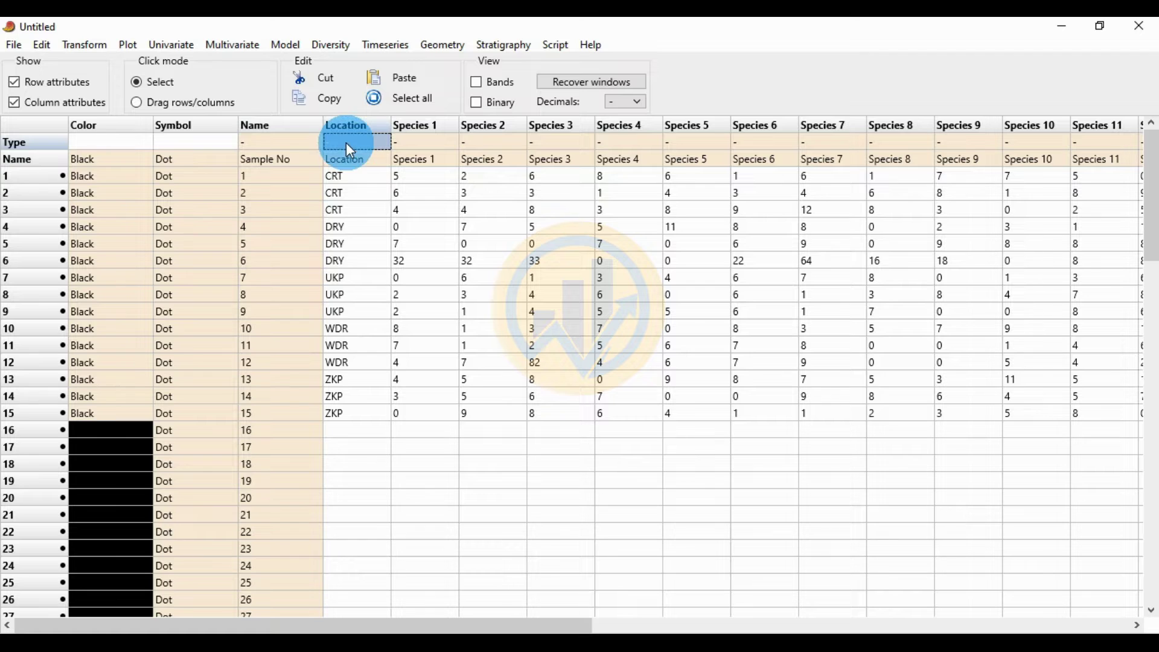
left_click(346, 143)
left_click(338, 176)
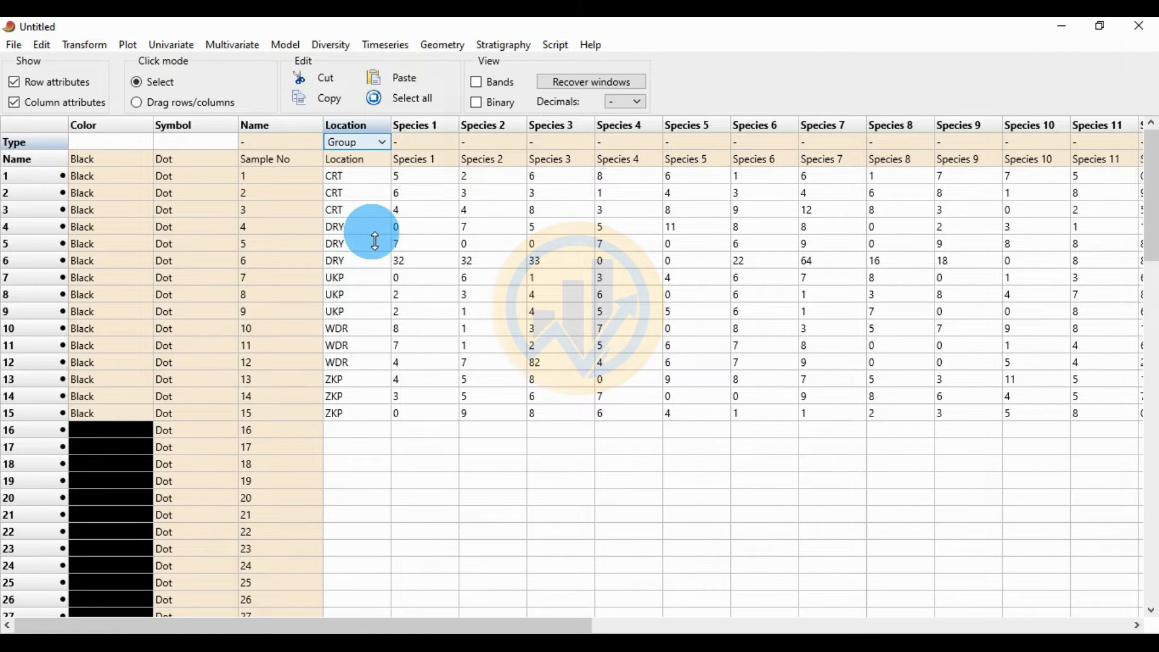
left_click(14, 104)
left_click(14, 83)
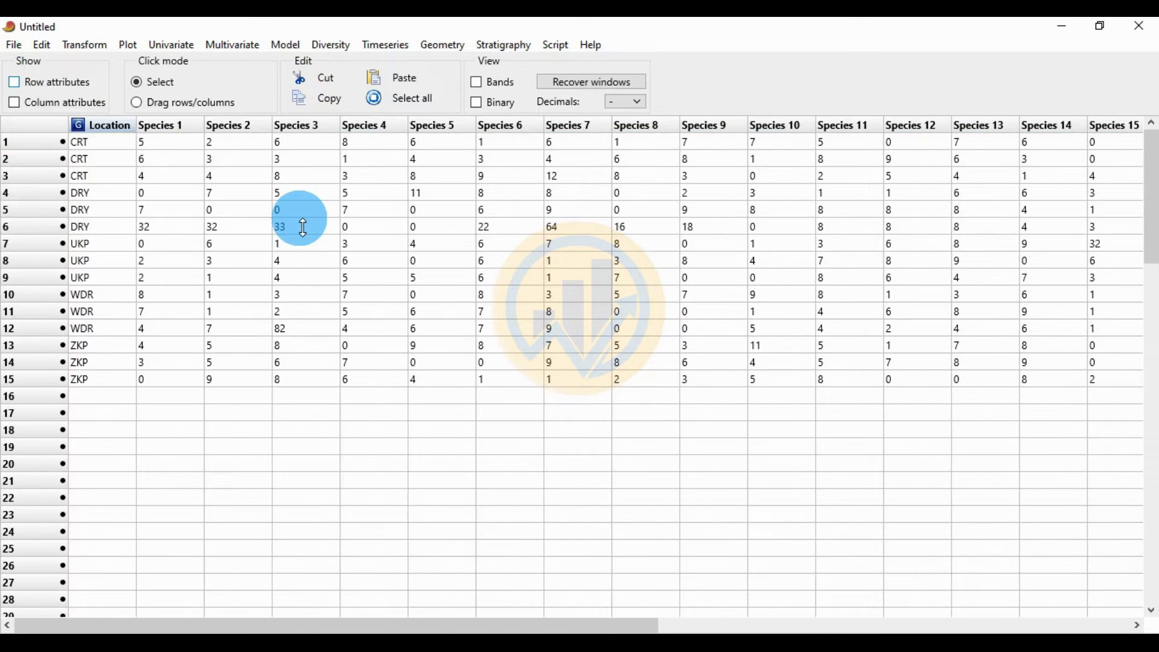
Select the entire data sheet and run the multivariate SIMPER test on it.
left_click(422, 101)
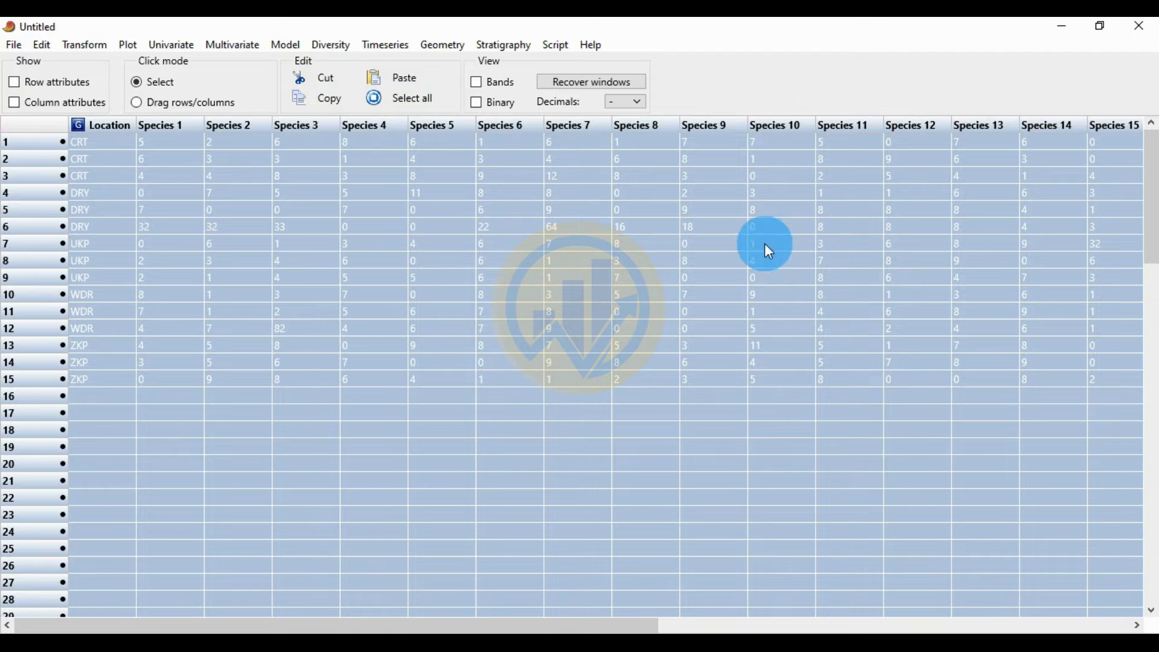
left_click(234, 47)
mouse_move(231, 121)
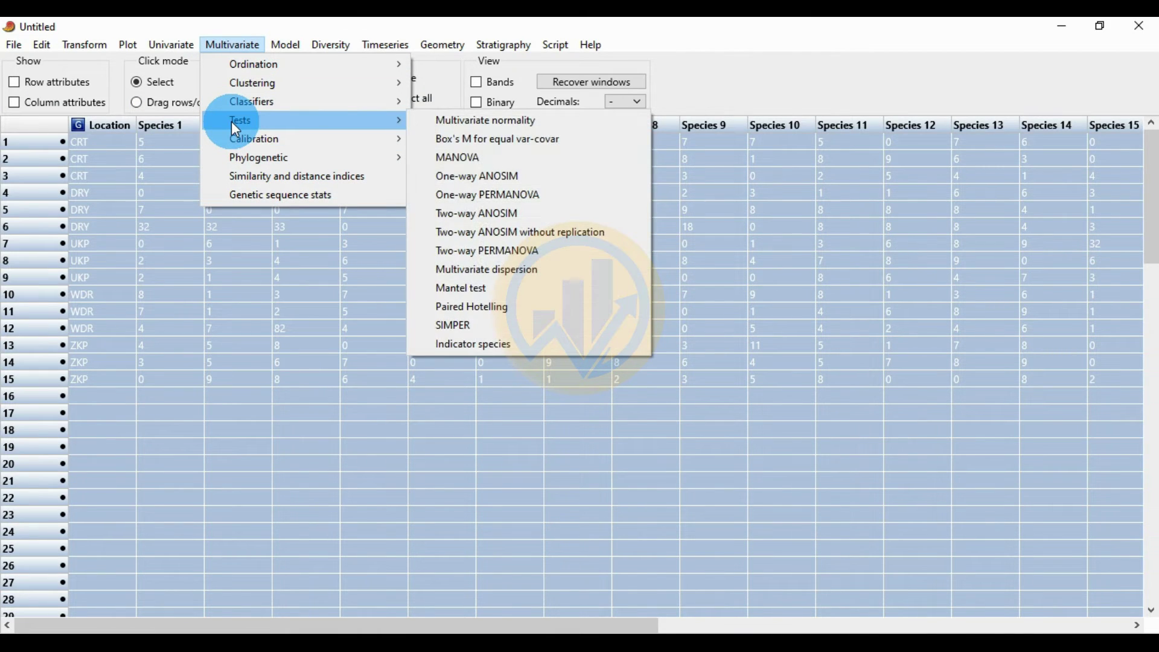
left_click(455, 329)
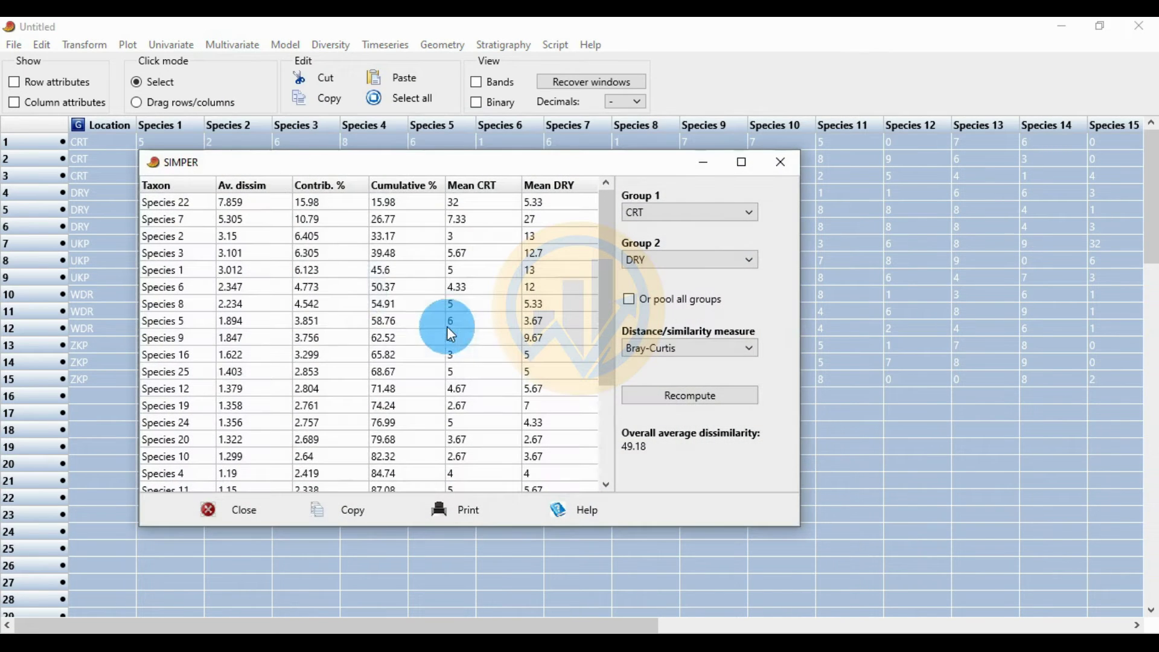
Maximize the SIMPER results window to show the full table of taxa.
left_click(742, 174)
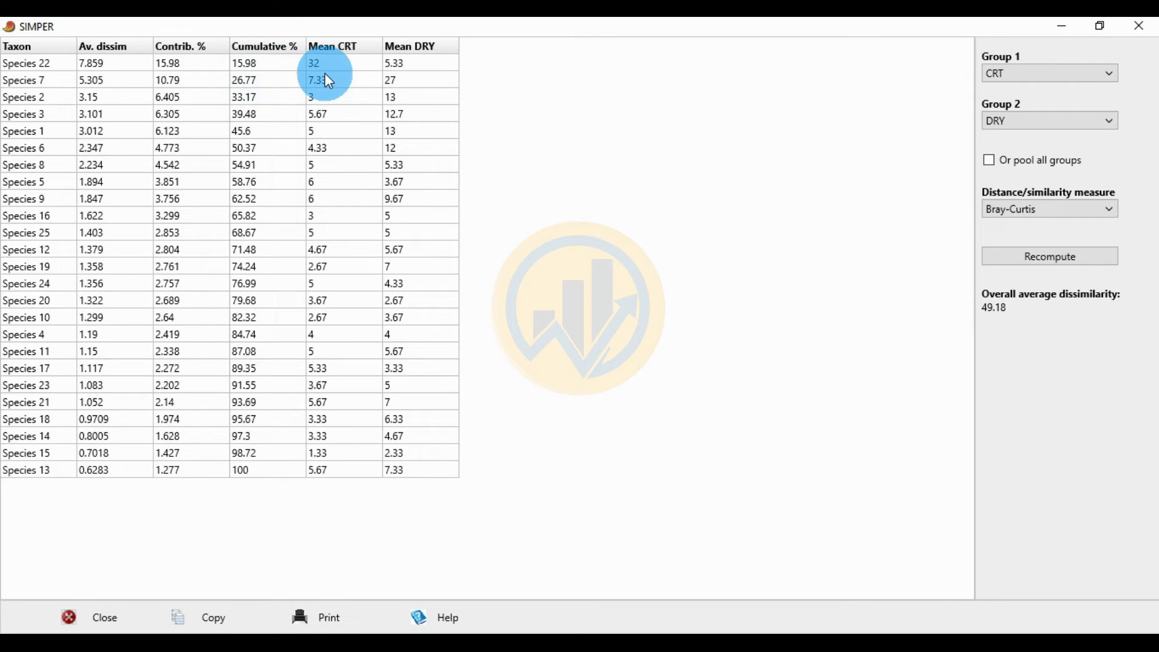
left_click(1103, 30)
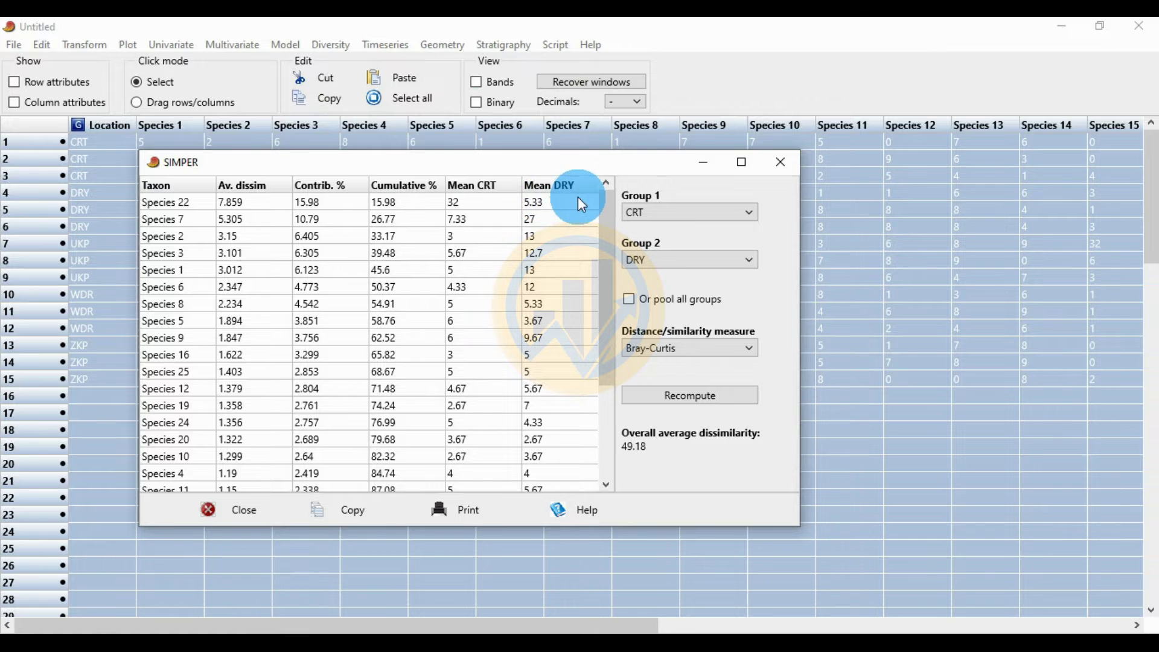
left_click(742, 162)
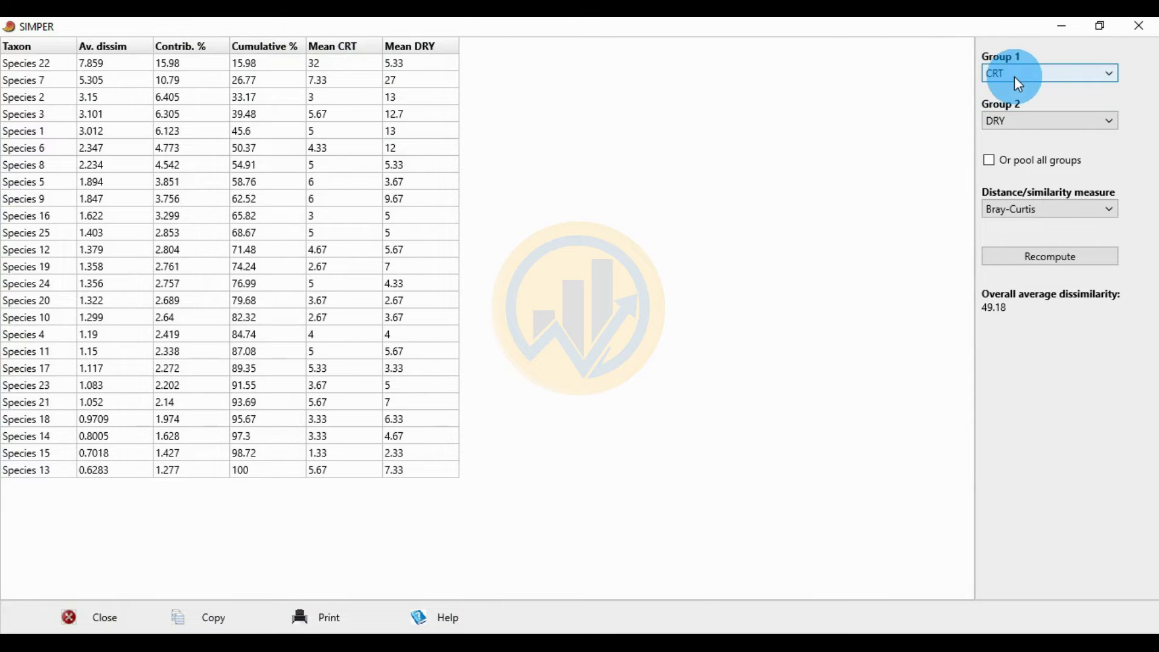
left_click(1036, 82)
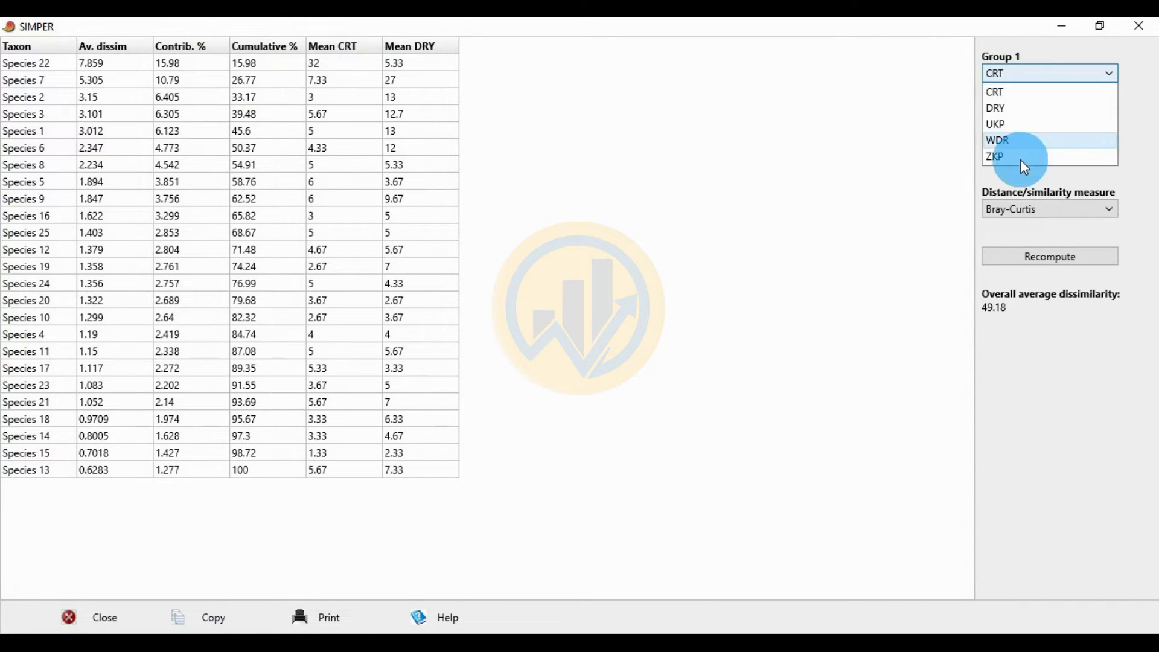
left_click(932, 97)
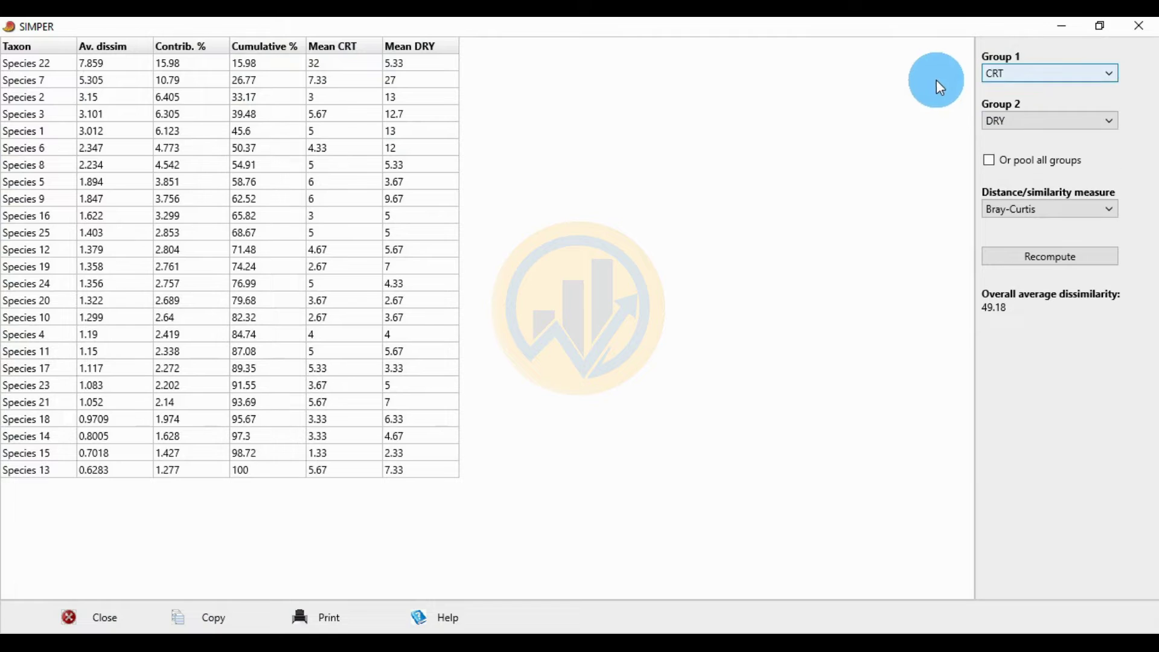
left_click(1028, 121)
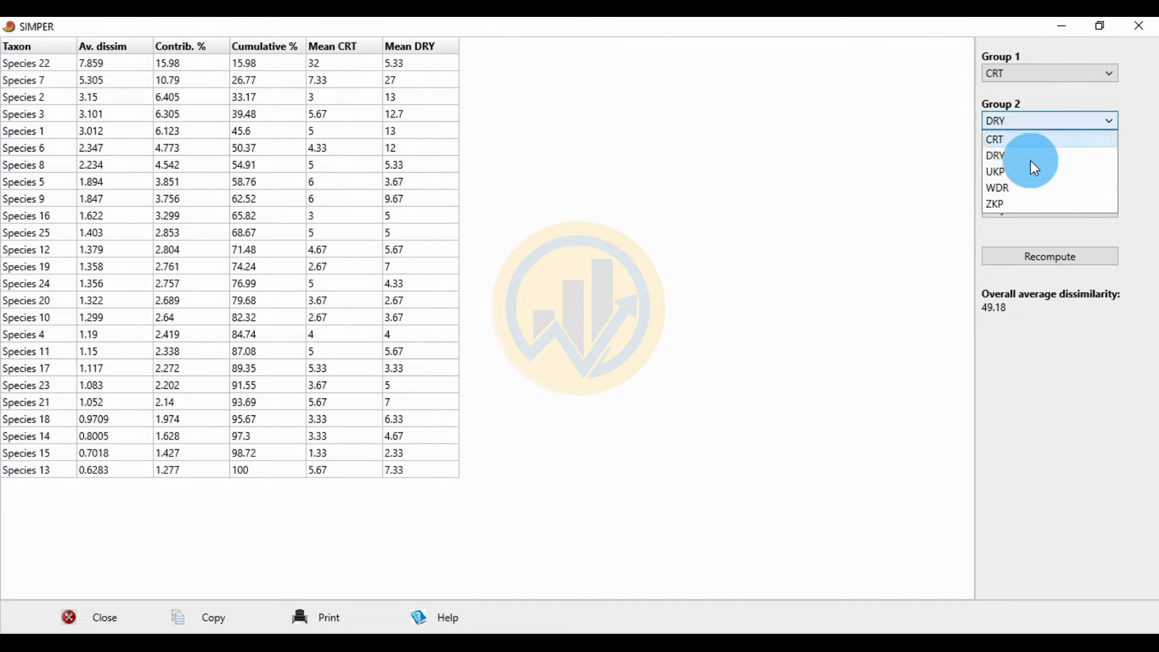
left_click(932, 176)
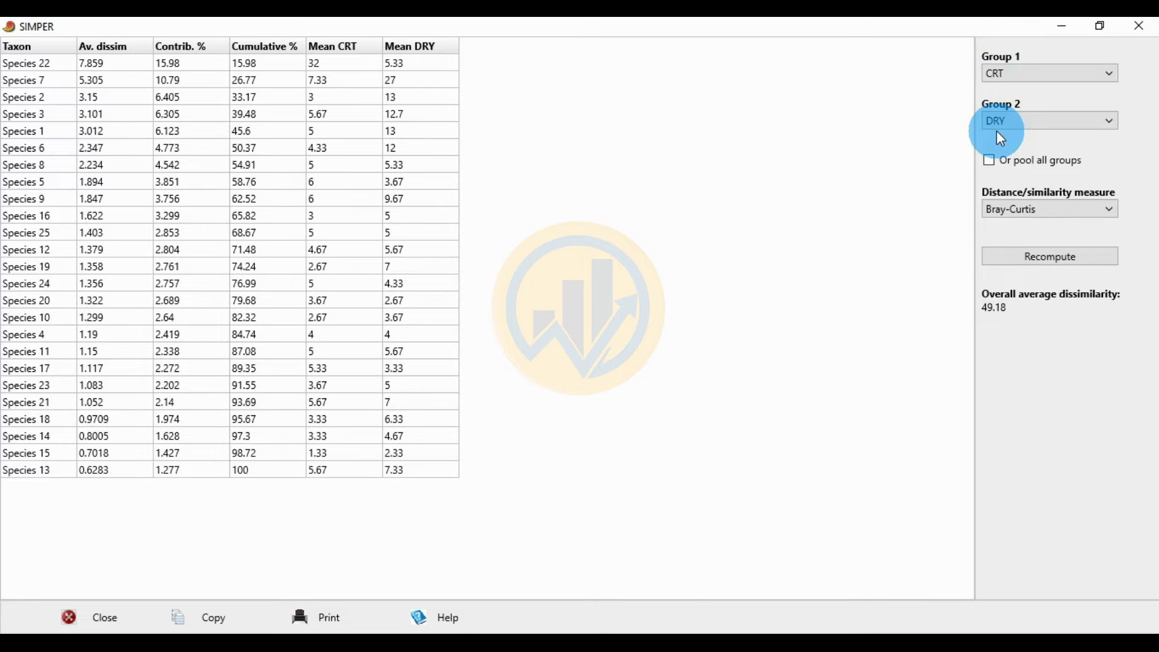
Set Group 2 to UKP and recompute the SIMPER comparison with CRT.
left_click(1113, 124)
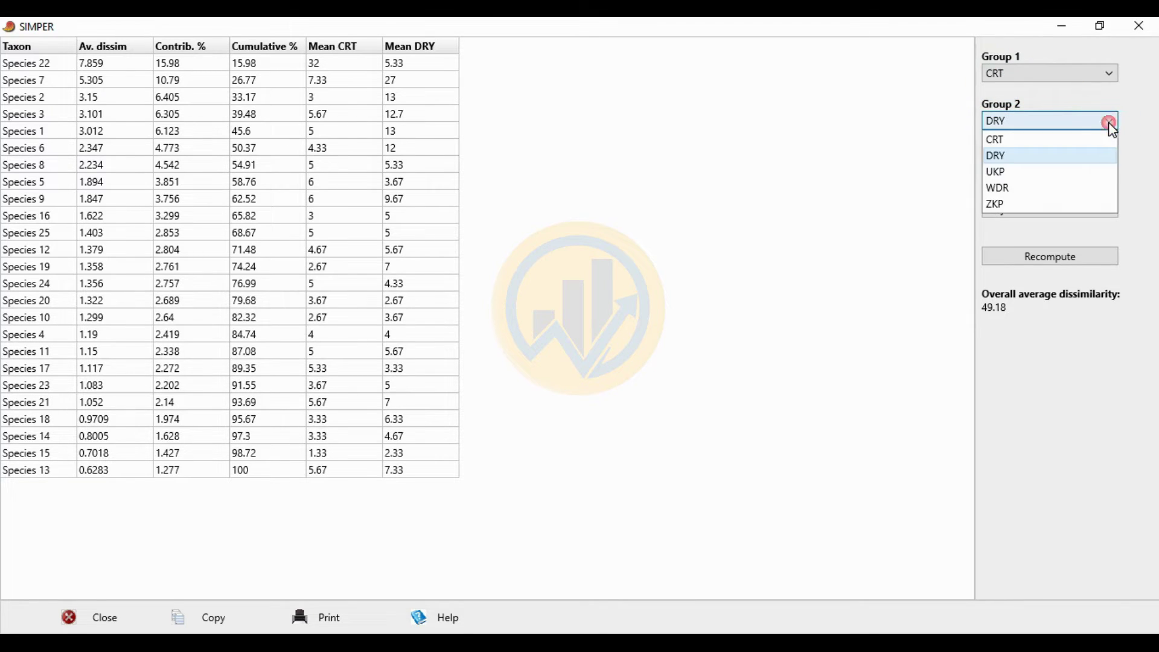
left_click(999, 175)
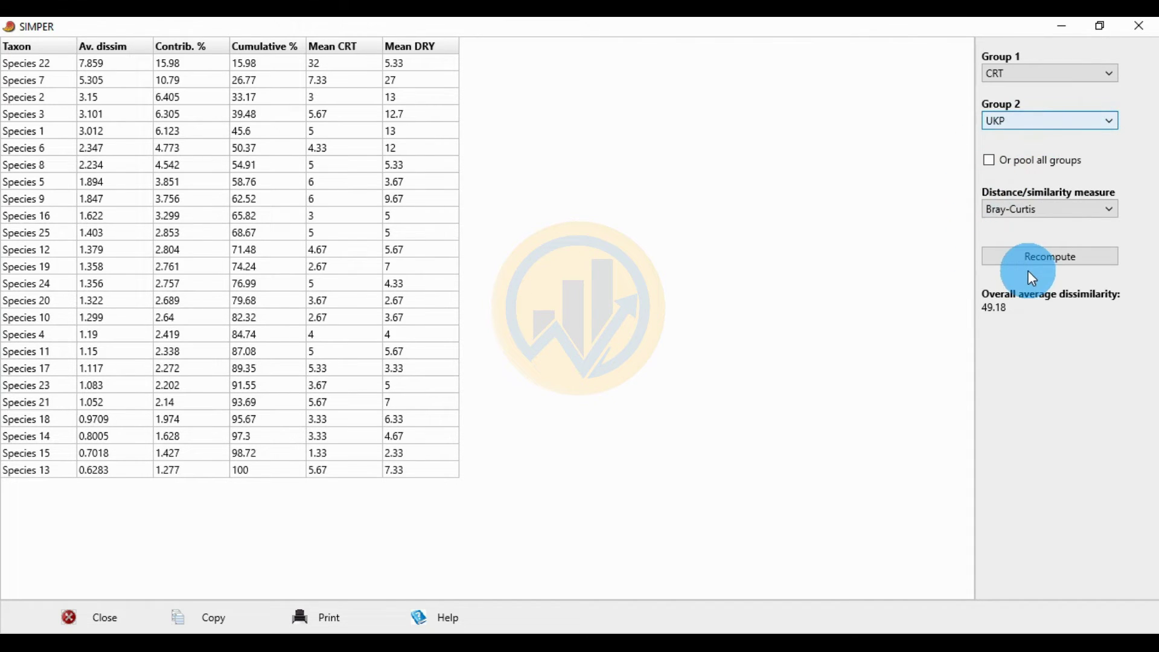
left_click(1041, 259)
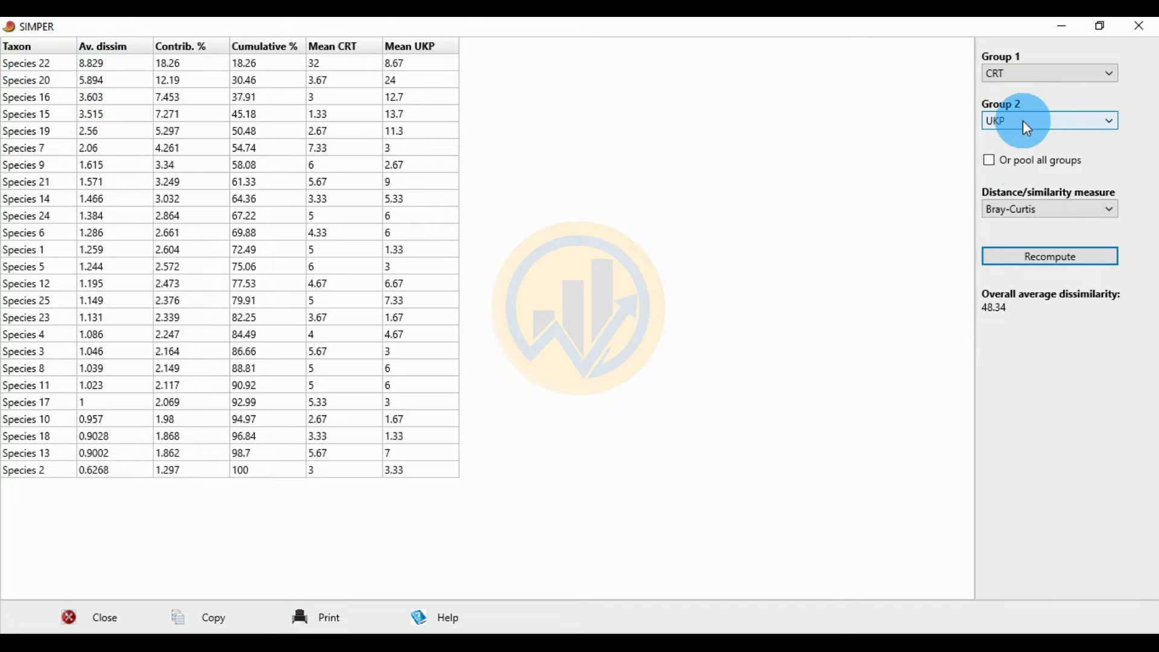
Change the distance/similarity measure to Euclidean and recompute the SIMPER table.
left_click(1110, 207)
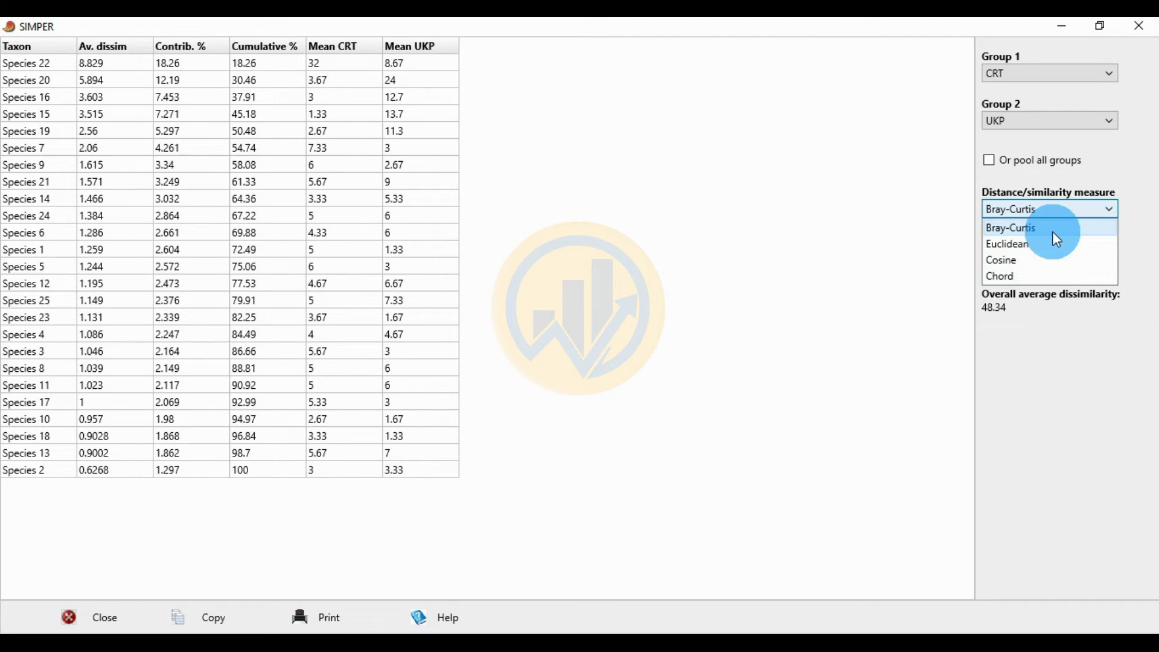
left_click(1020, 245)
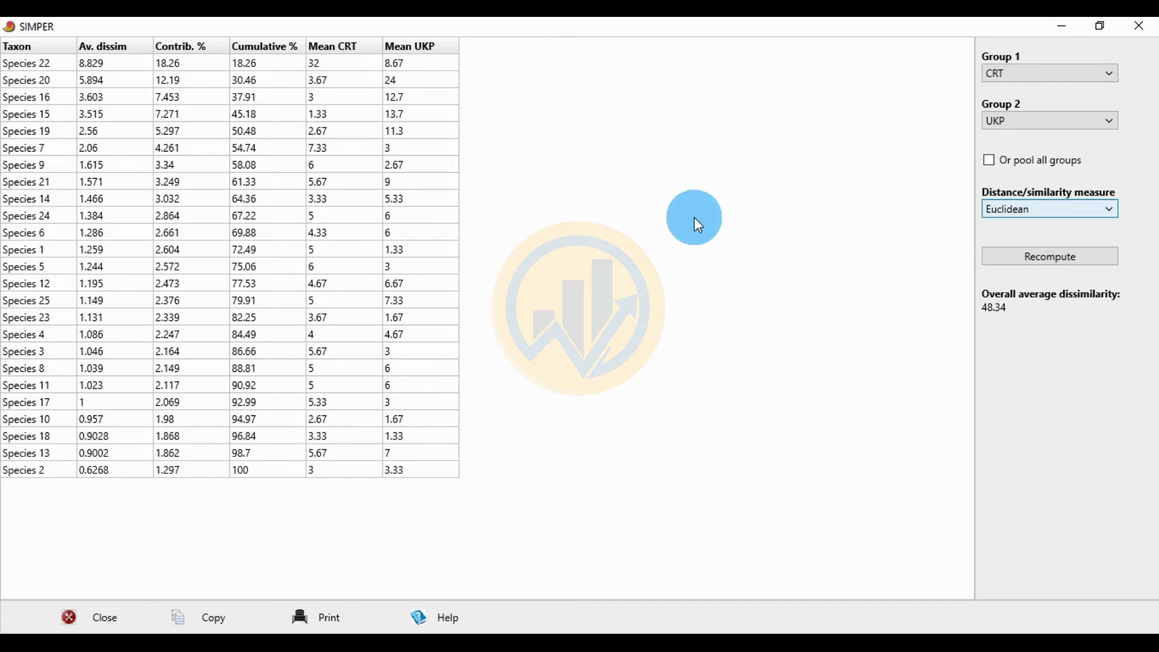
left_click(1056, 263)
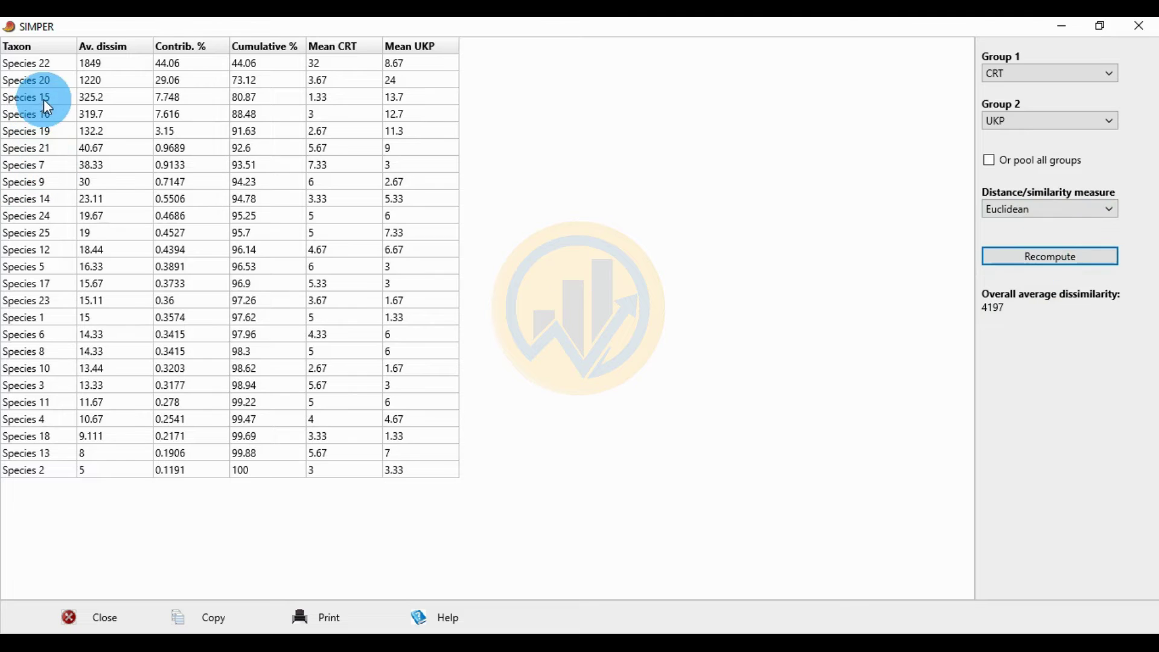
Recompute the CRT and UKP comparison with the Cosine distance/similarity measure.
left_click(1038, 211)
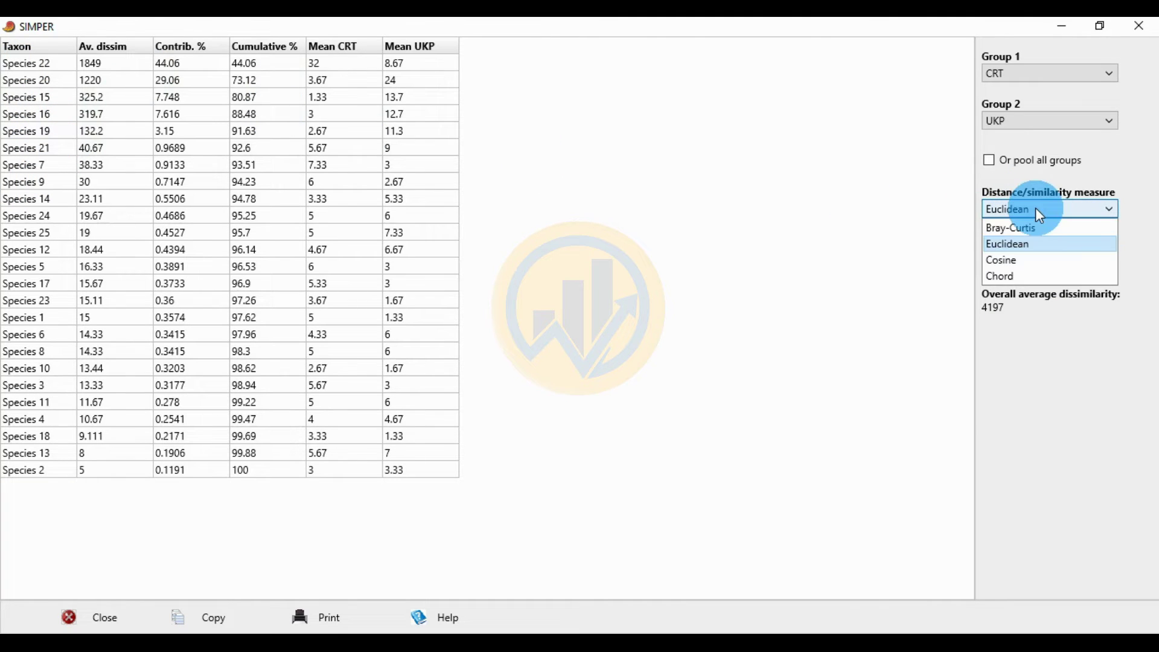
left_click(1016, 261)
left_click(1047, 259)
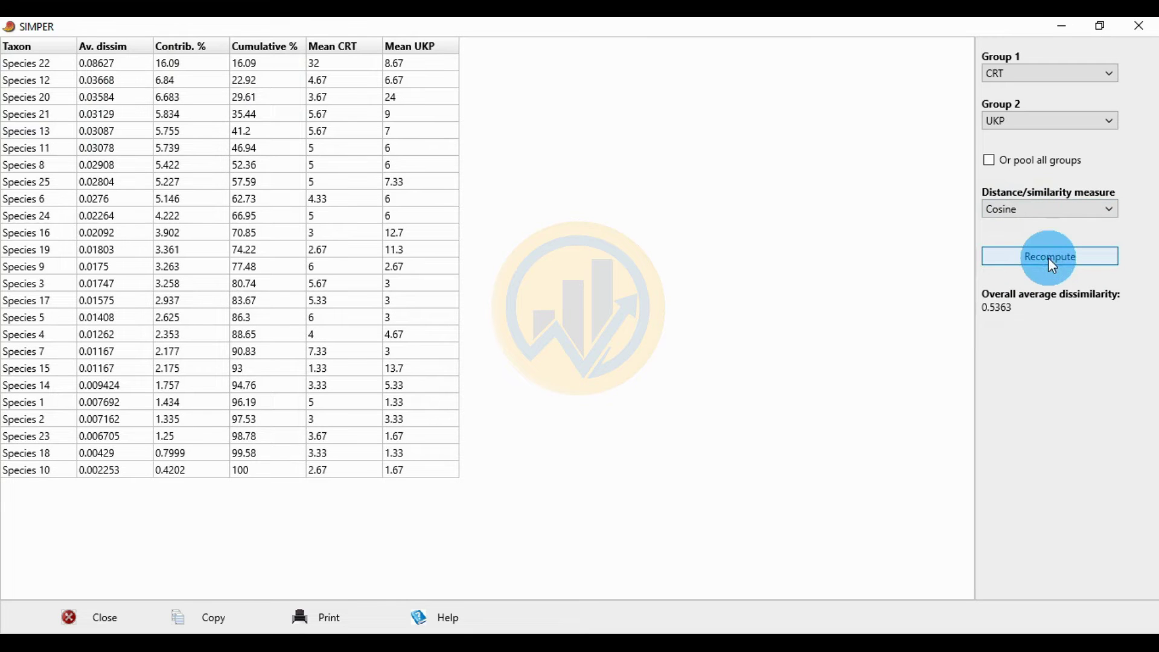
left_click(18, 80)
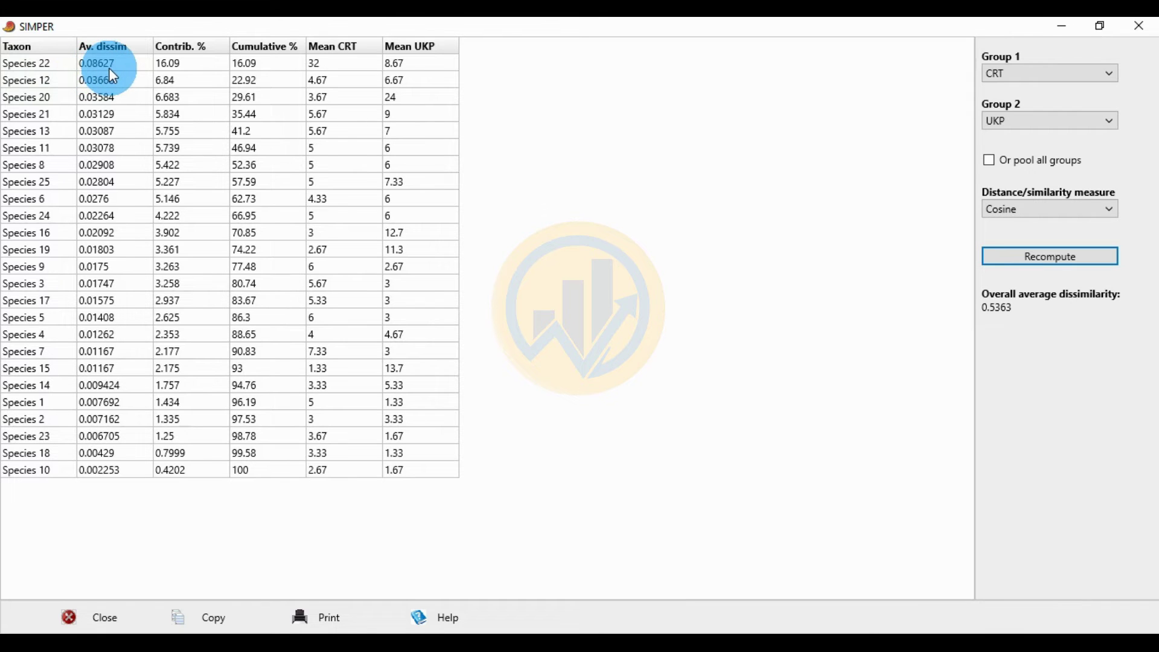
Switch the distance/similarity measure to Chord and recompute the species contributions.
left_click(1091, 216)
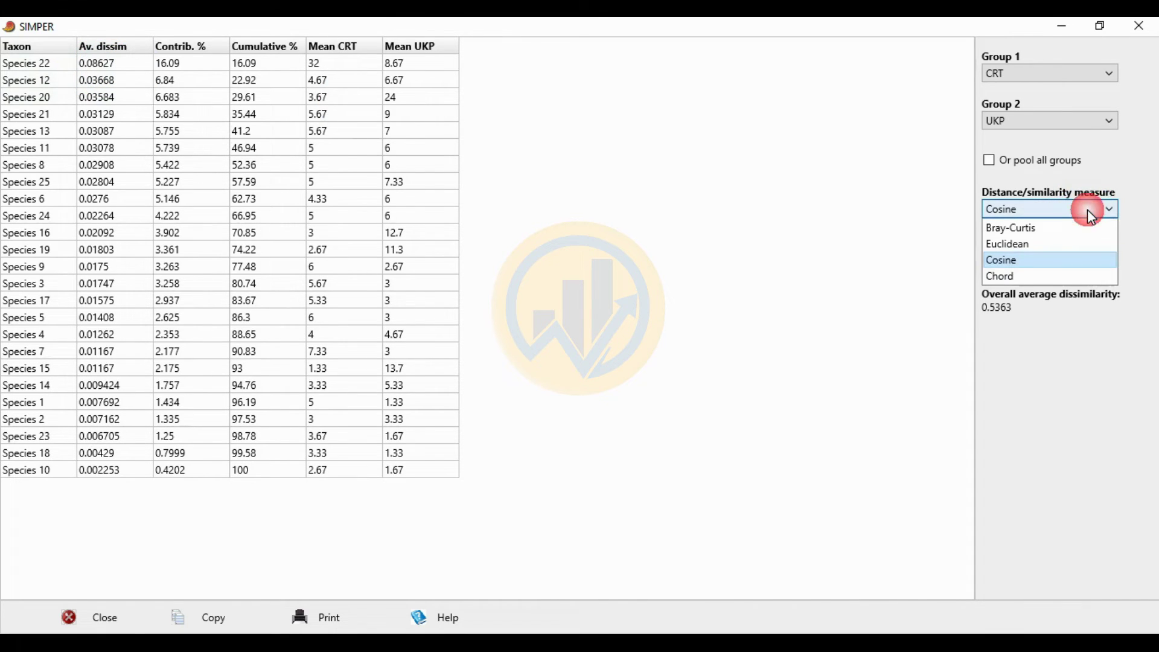
left_click(1023, 276)
left_click(1034, 262)
left_click(13, 81)
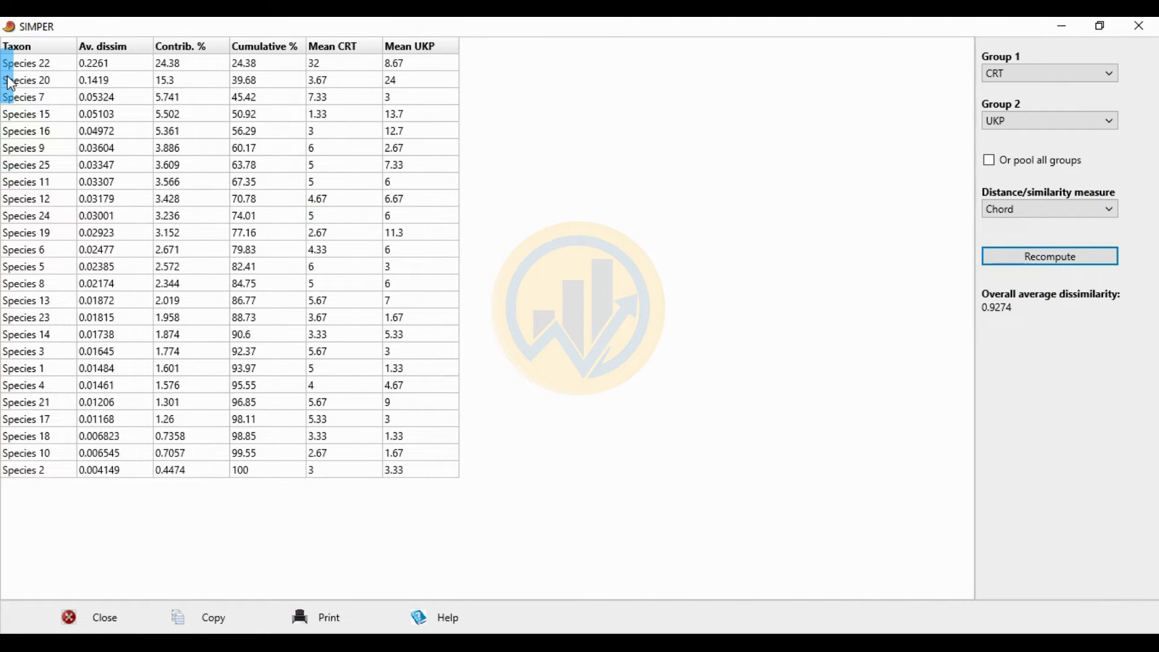
Pool all groups and recompute the SIMPER table with the Bray-Curtis distance/similarity measure.
left_click(60, 71)
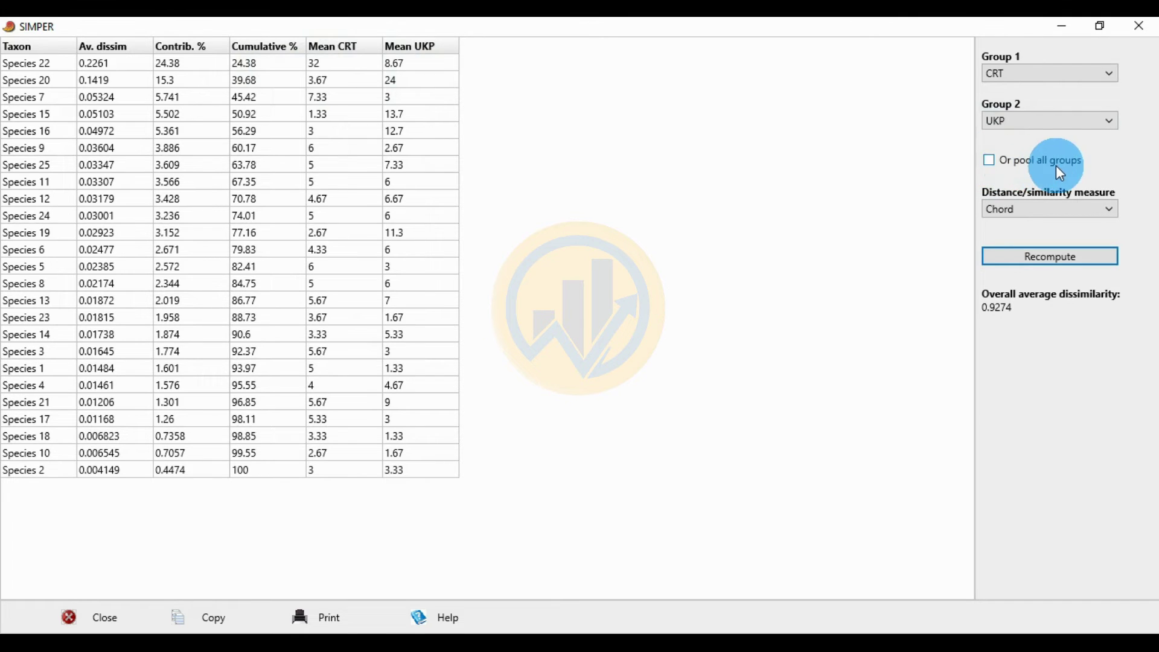
left_click(988, 161)
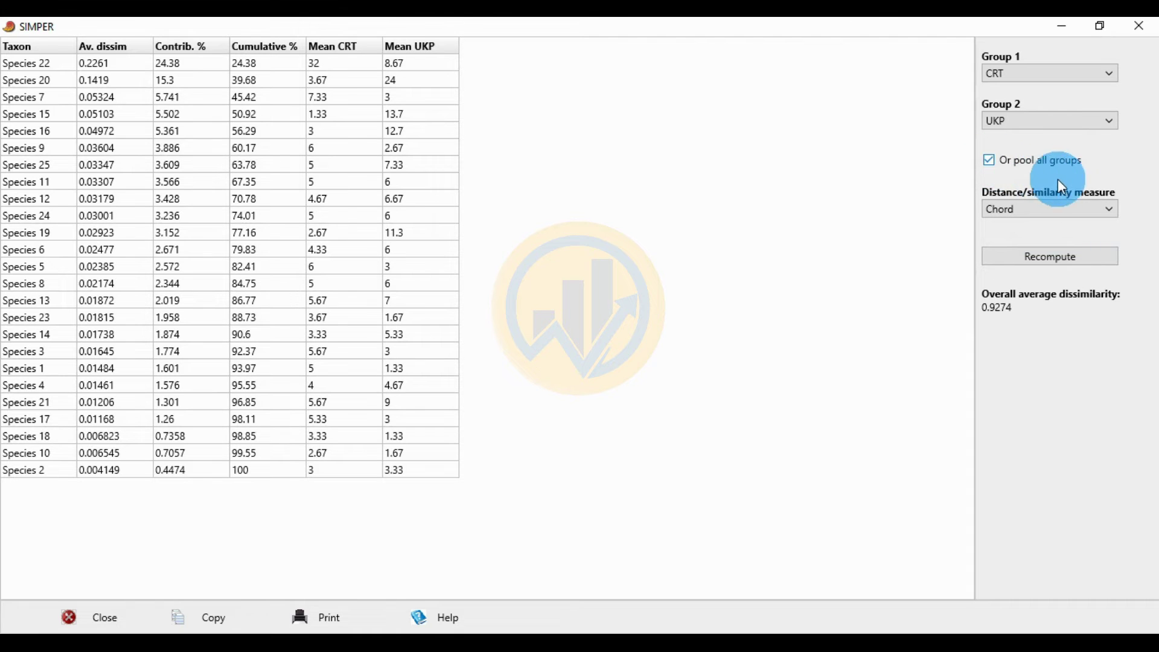
left_click(1110, 211)
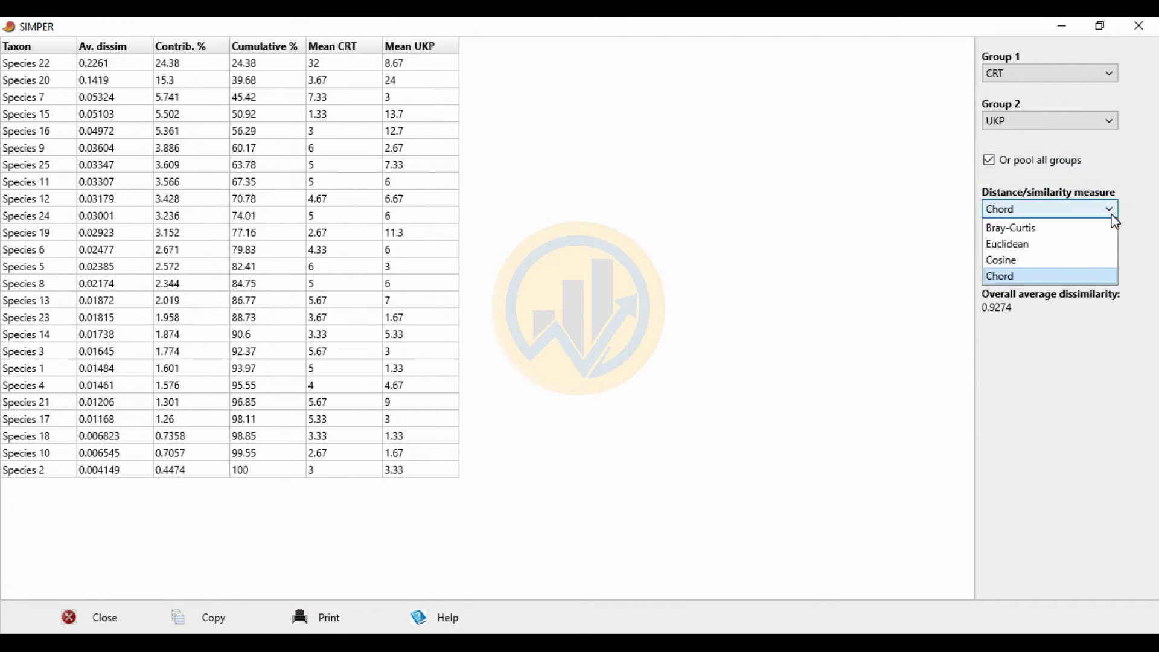
left_click(1024, 229)
left_click(1064, 264)
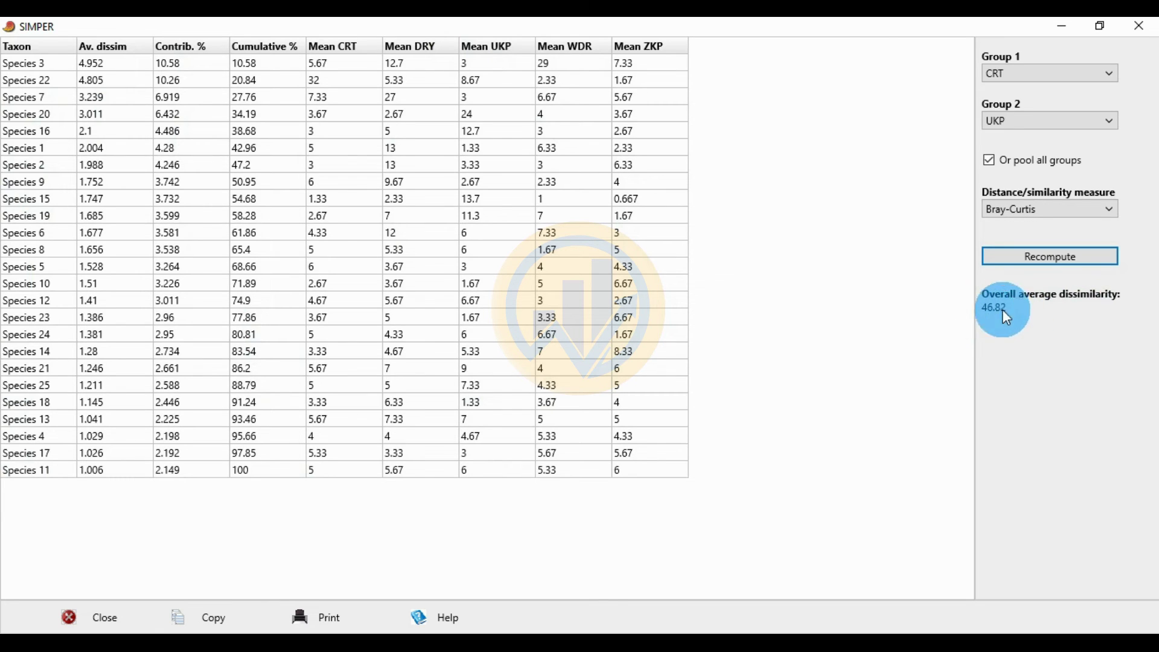
Change the distance/similarity measure to Euclidean and recompute the SIMPER table for the pooled groups.
left_click(1114, 209)
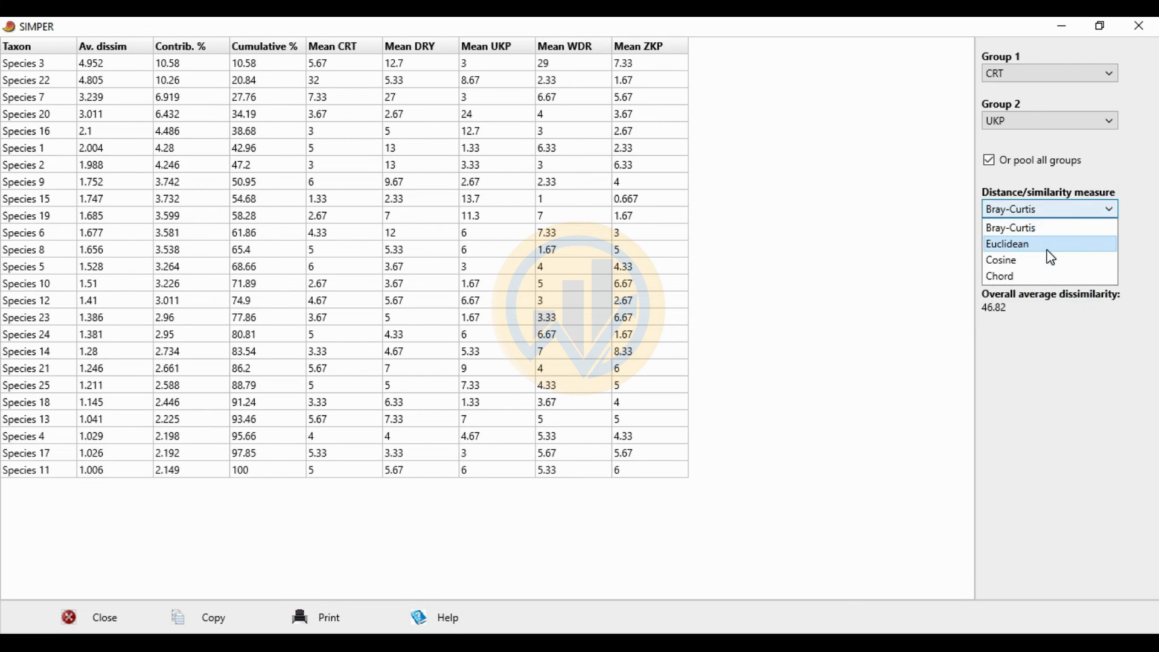
left_click(1046, 247)
left_click(1052, 258)
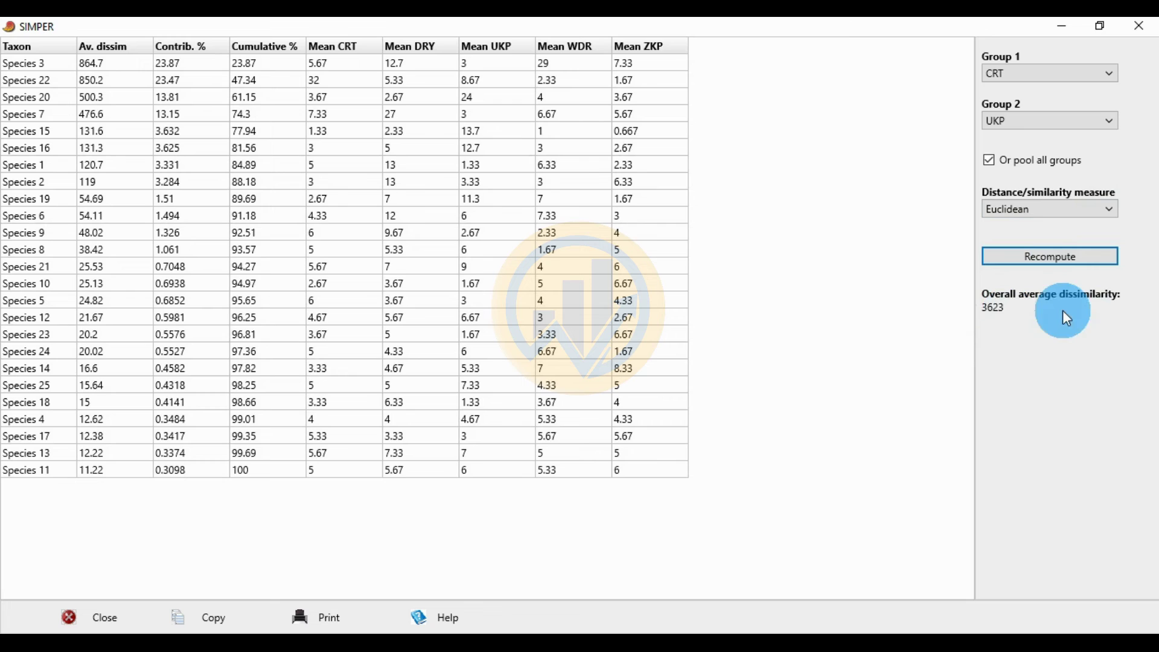
Recompute the pooled-group species contributions with the Cosine distance/similarity measure.
left_click(1091, 208)
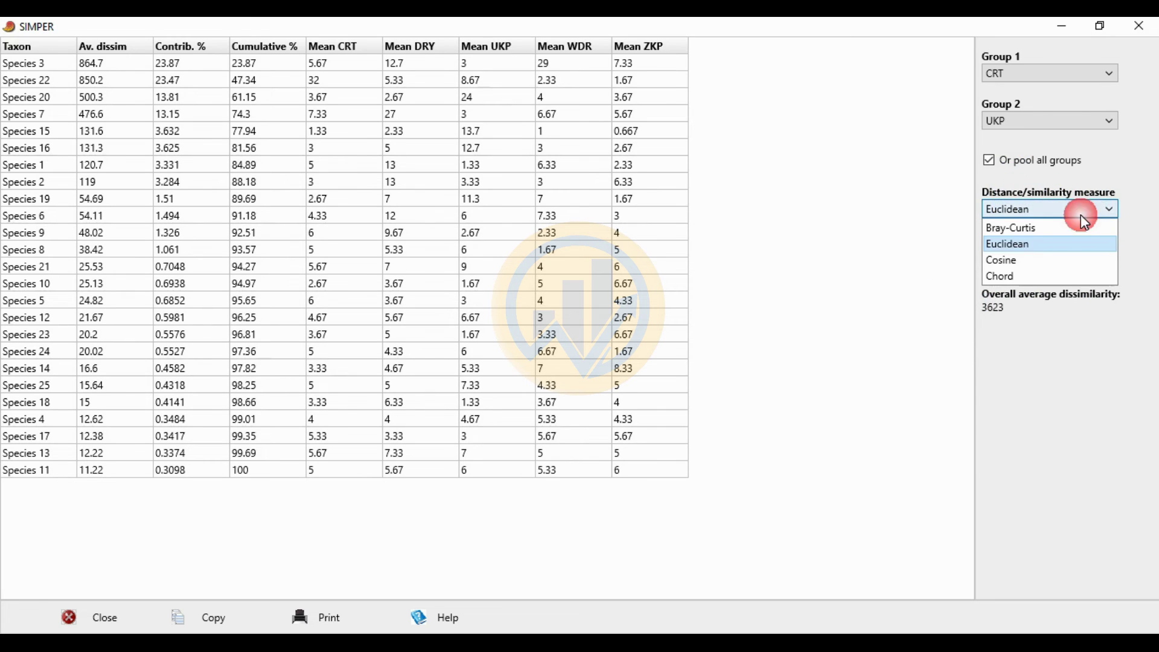
left_click(1029, 261)
left_click(1078, 258)
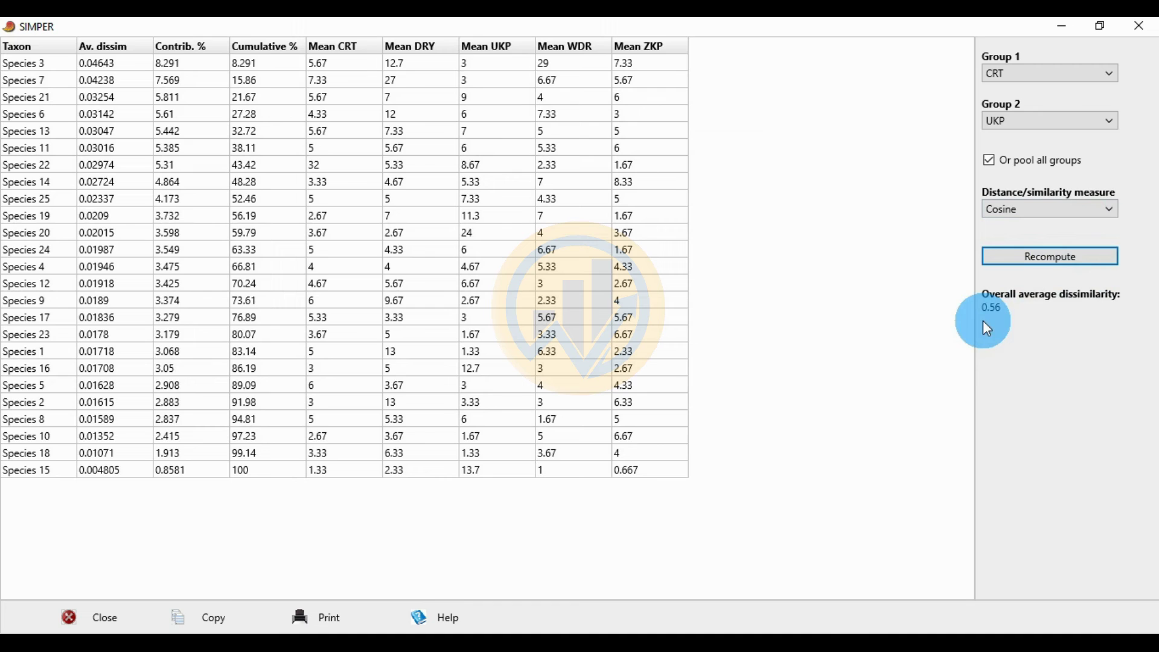
Recompute the pooled-group SIMPER table with the Chord measure, and recompute it for CRT and UKP with pooling turned off.
left_click(1027, 210)
left_click(1059, 276)
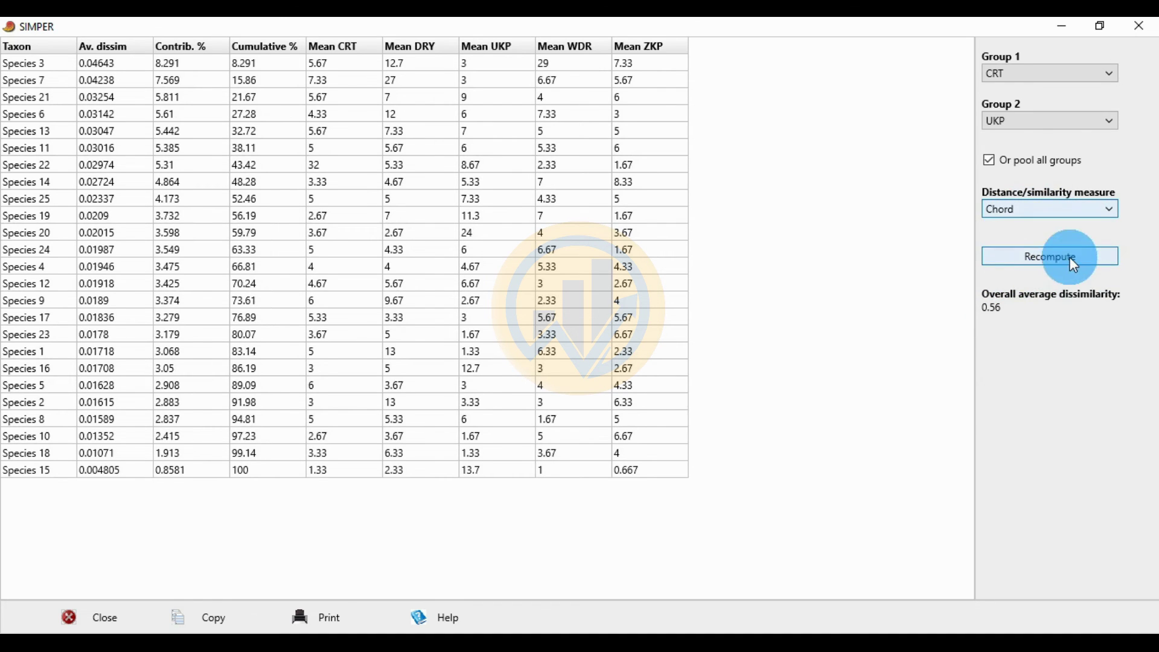
left_click(1070, 256)
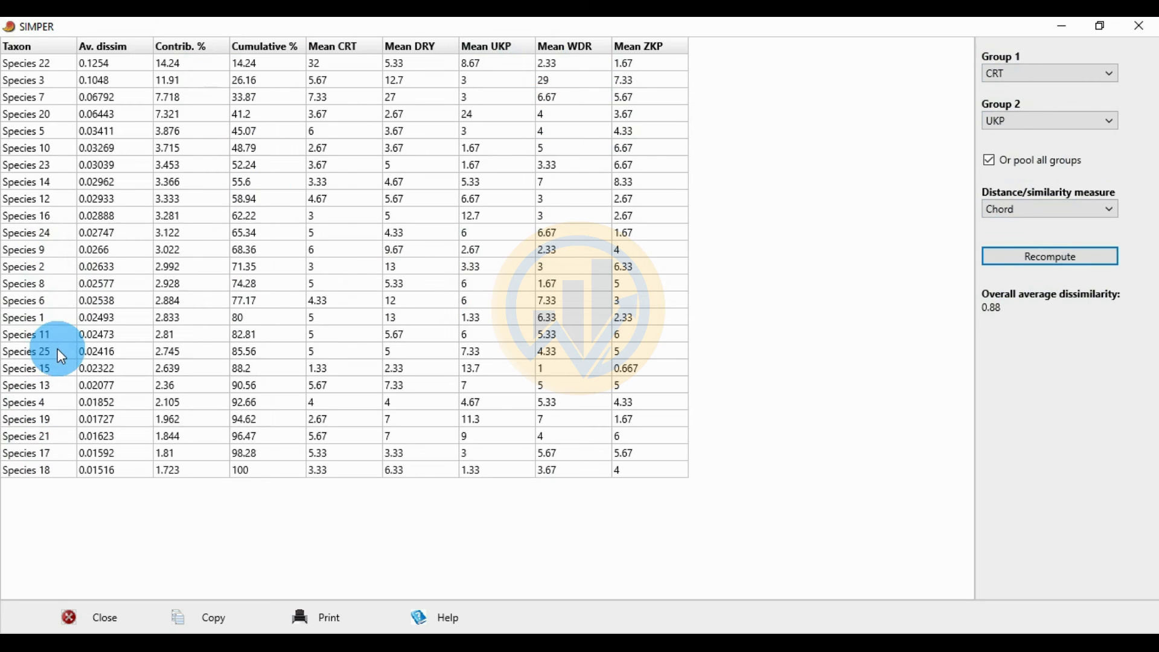
left_click(987, 161)
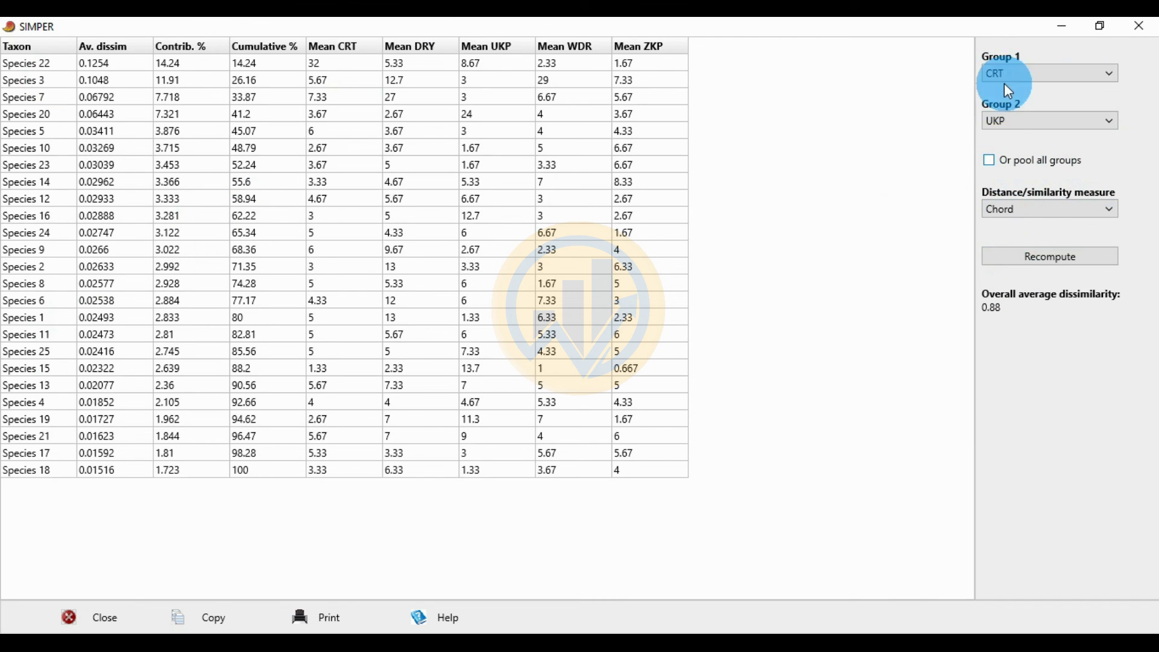
left_click(1071, 253)
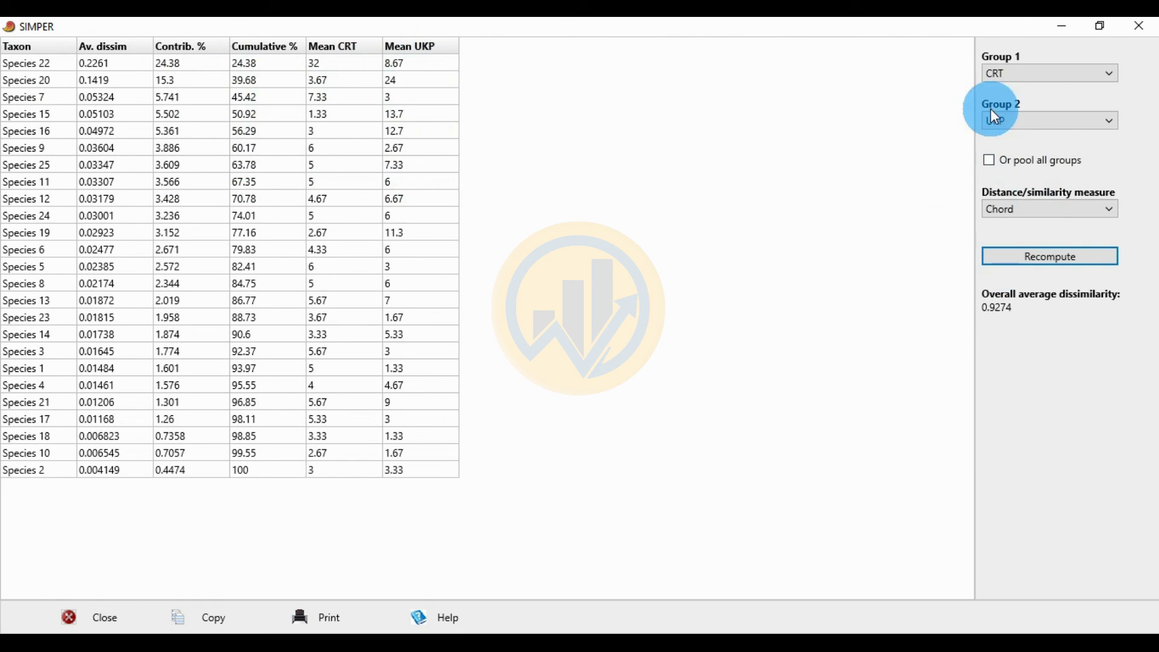
Set Group 1 to ZKP and Group 2 to DRY, and recompute their comparison with the Bray-Curtis measure.
left_click(1059, 75)
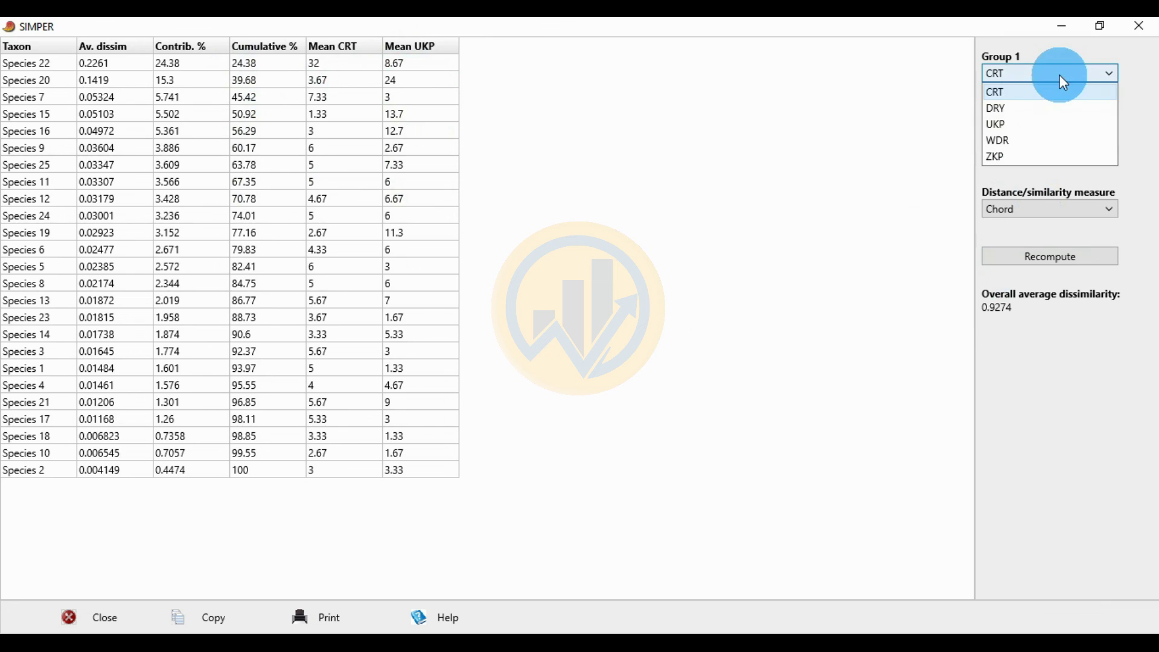
left_click(1012, 156)
left_click(1024, 120)
left_click(1032, 156)
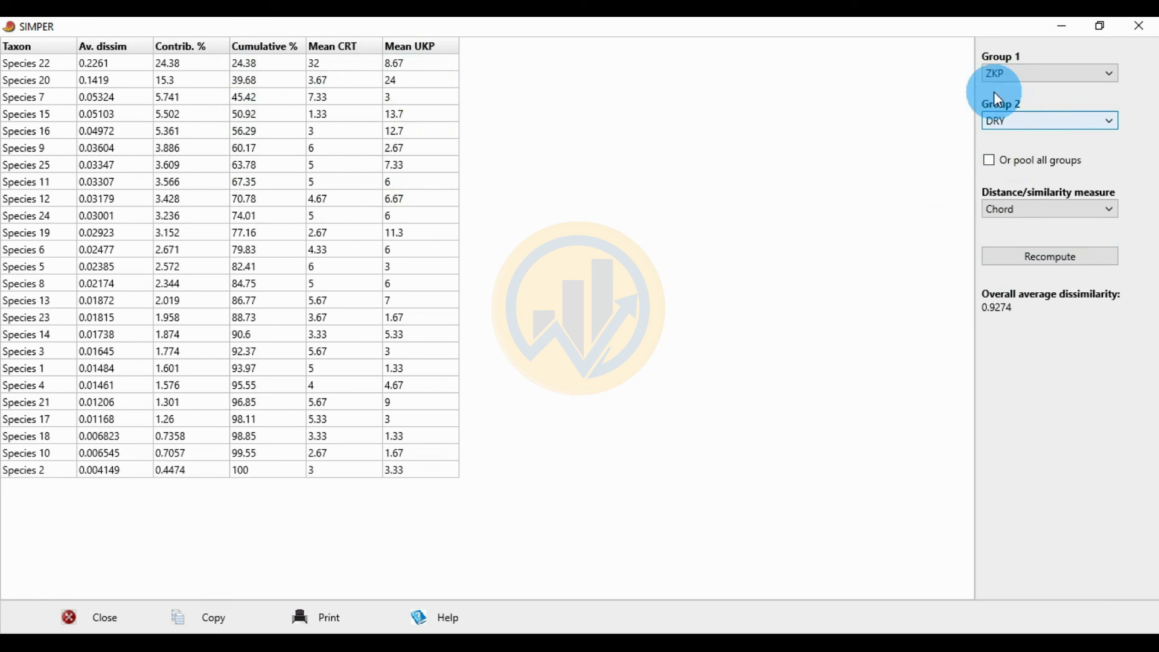
left_click(1113, 215)
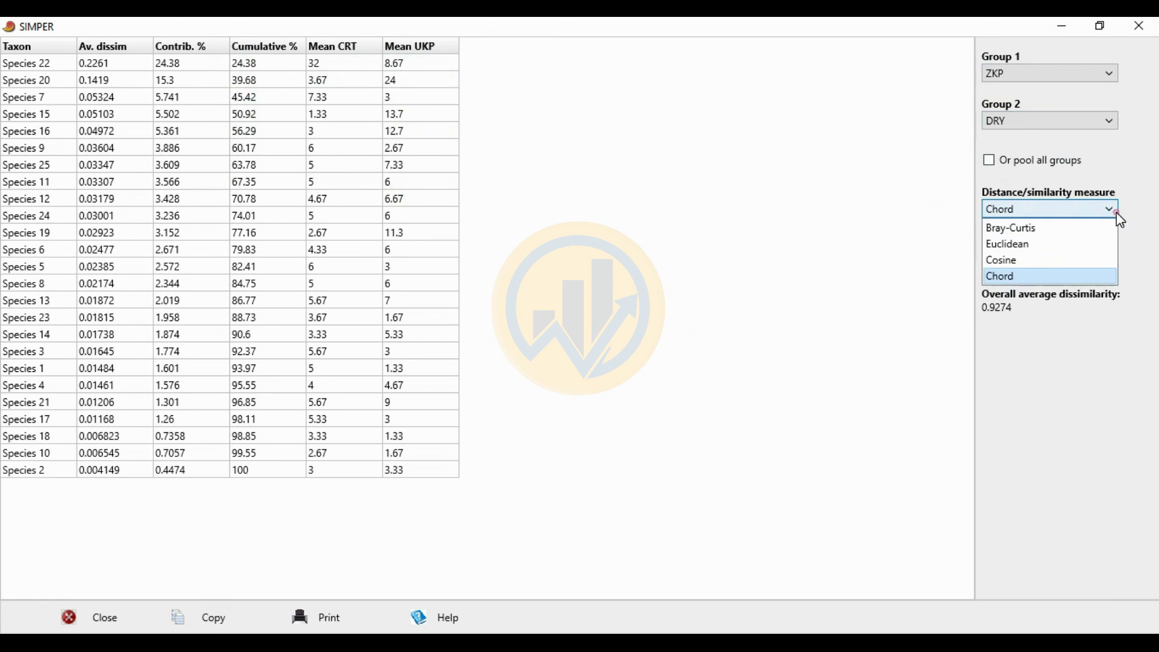
left_click(1026, 227)
left_click(1050, 261)
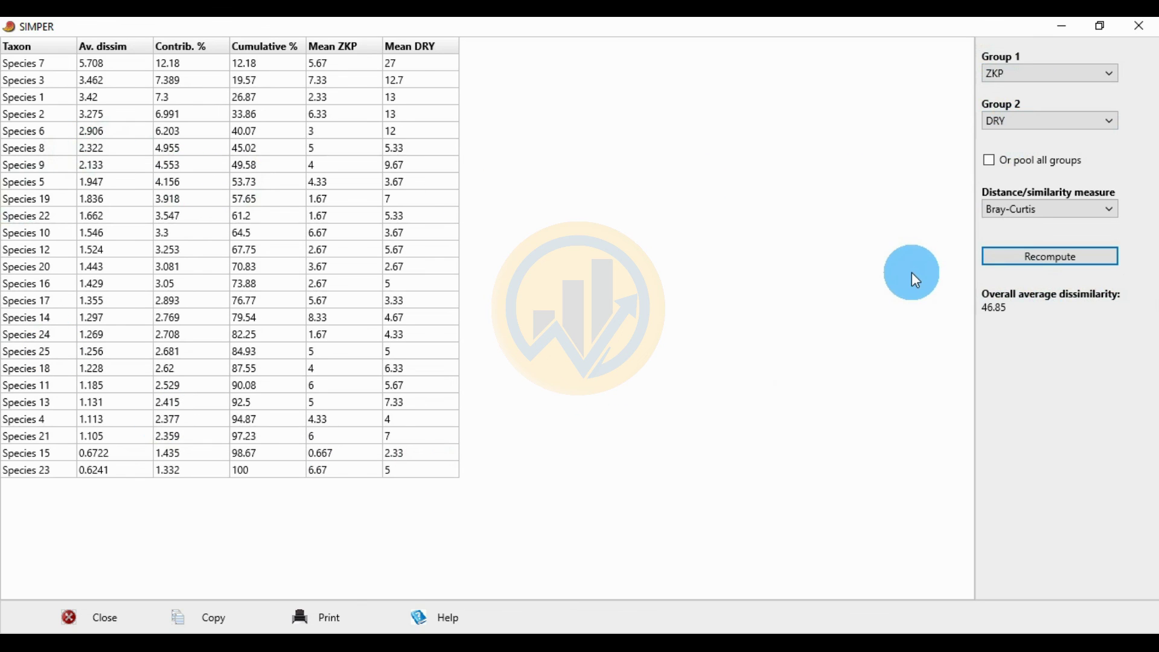
Turn pooling of all groups back on and recompute the species contributions with Bray-Curtis.
left_click(1041, 157)
left_click(1033, 208)
left_click(1023, 228)
left_click(1050, 259)
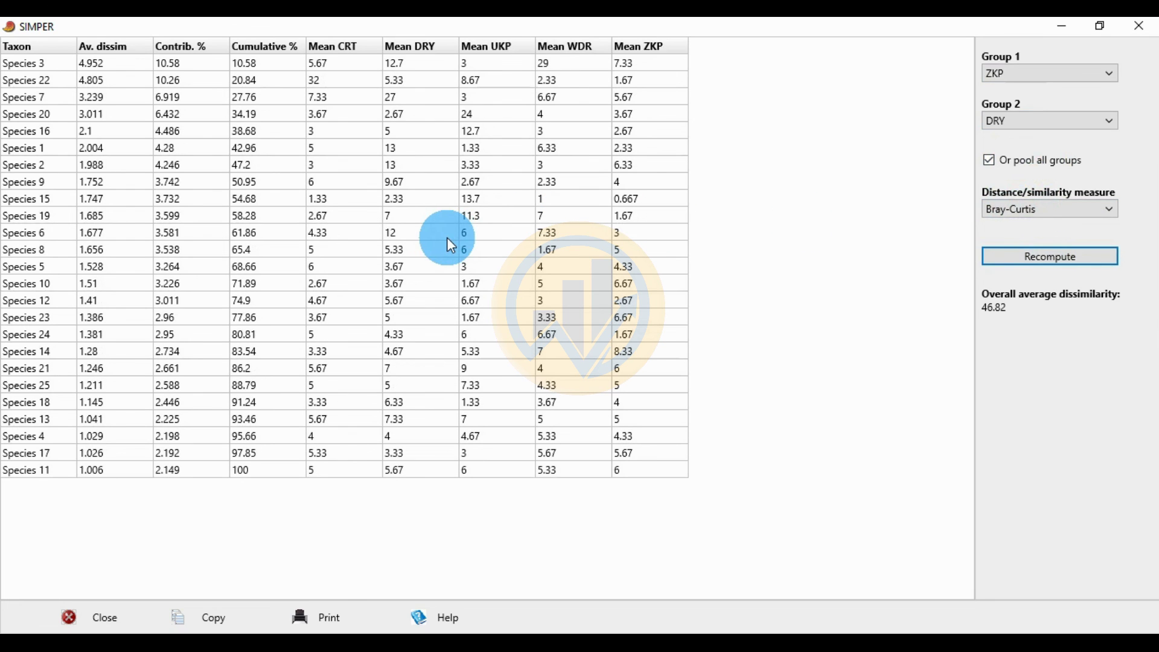